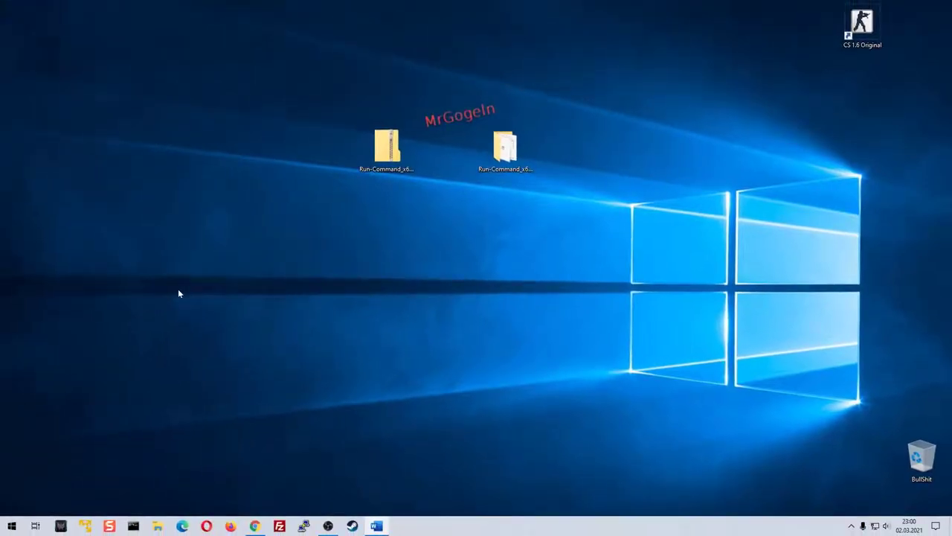
Step: Launch the Calculator with the calc command from the standard Windows Run dialog
key(super+r)
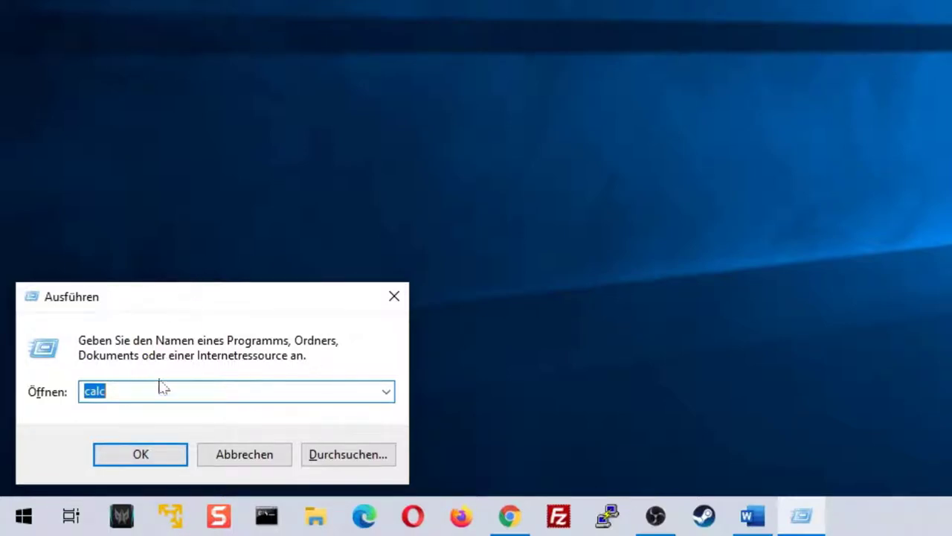
click(146, 457)
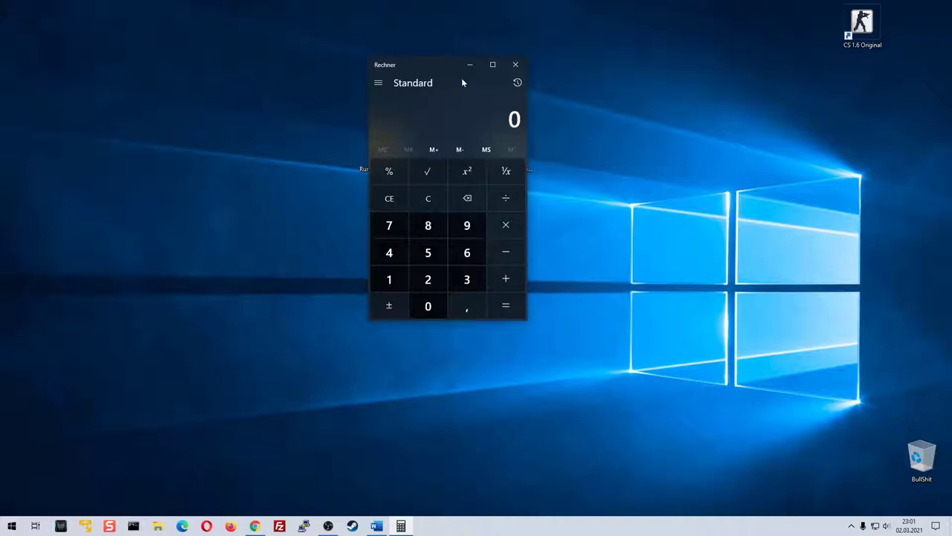
Step: Browse the user folder from the Windows Run dialog without choosing a program, and close the dialogs and the Calculator
key(super+r)
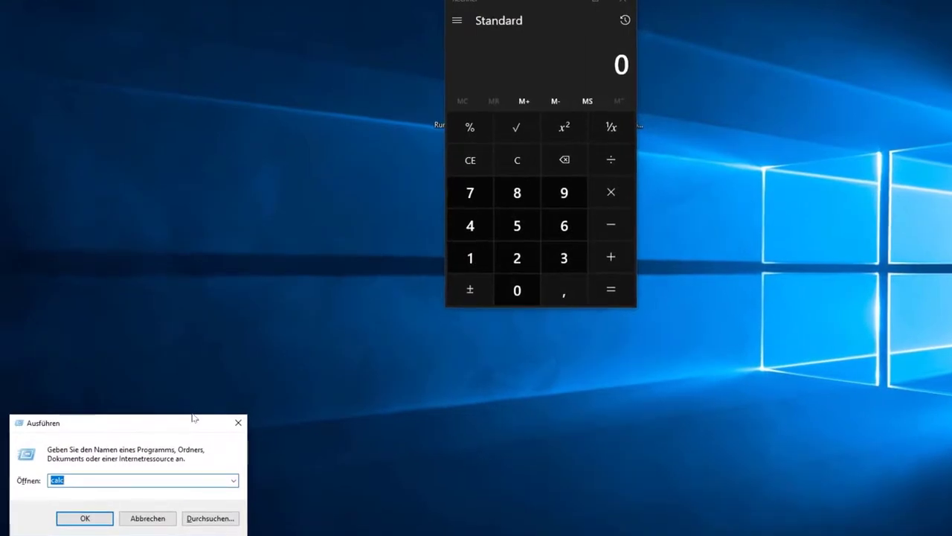
click(212, 518)
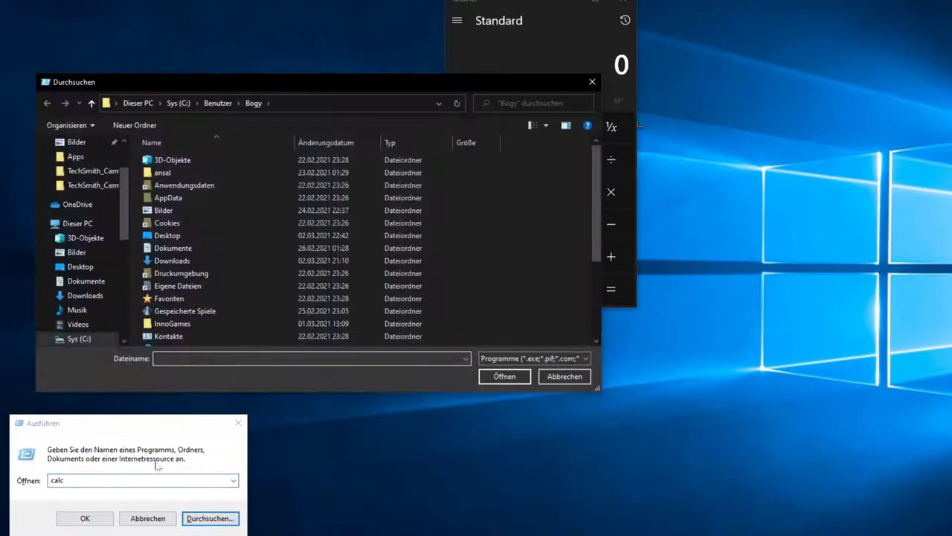
drag(152, 81, 270, 87)
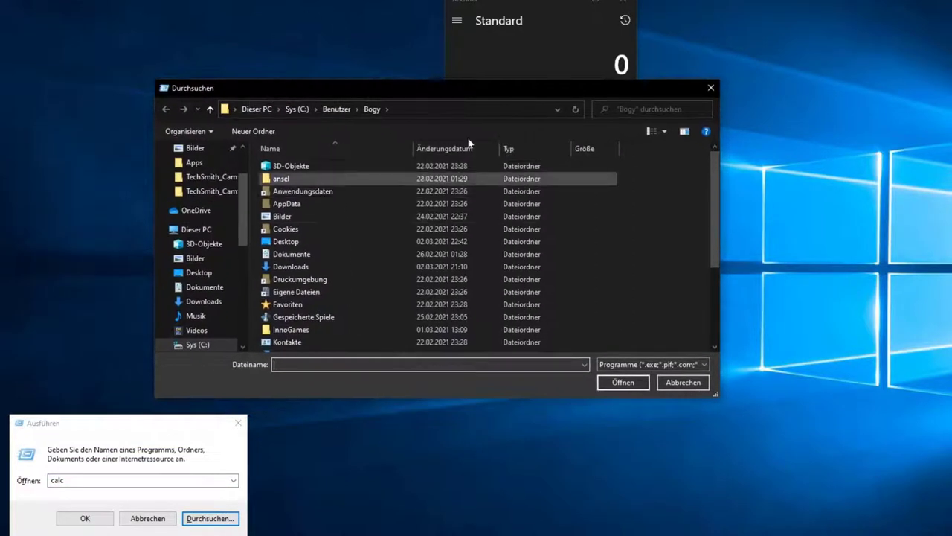
scroll(321, 255, down, 3)
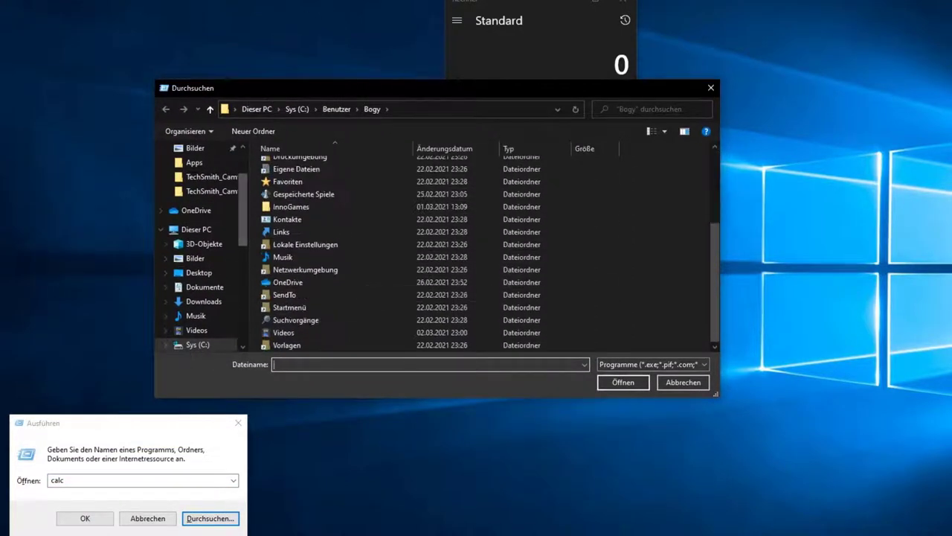
scroll(321, 223, up, 3)
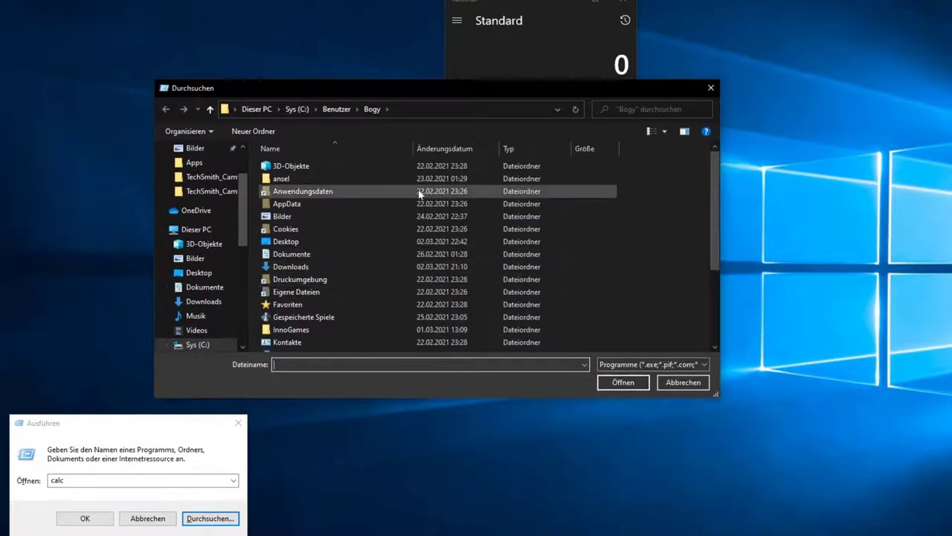
click(711, 88)
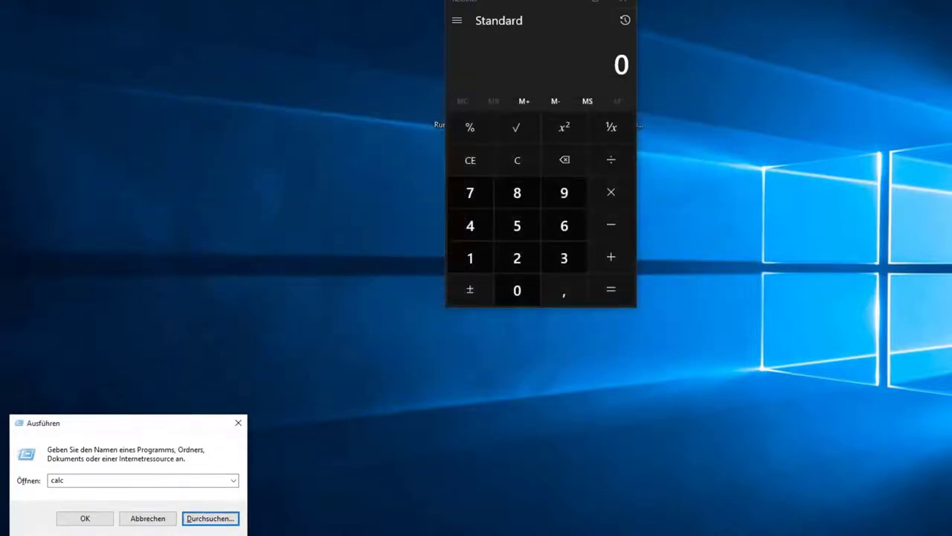
click(624, 4)
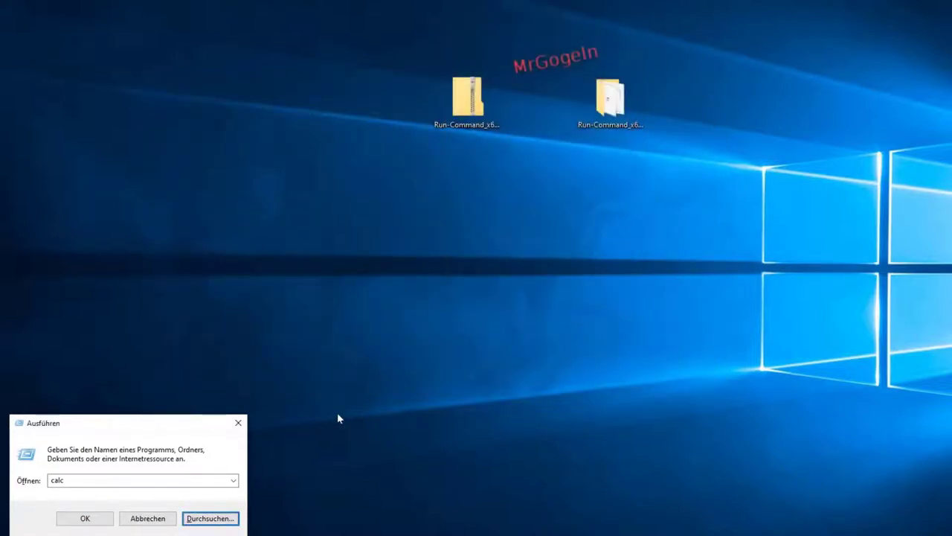
click(238, 423)
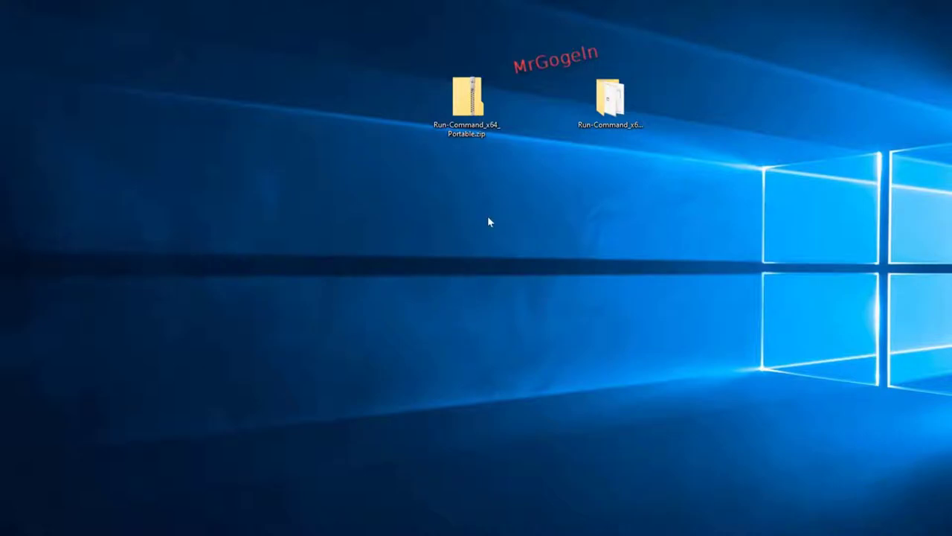
Step: Launch Run-Command_x64_p.exe from the desktop's Run-Command_x64_Portable folder, minimize it to the tray and close the folder window
double_click(610, 100)
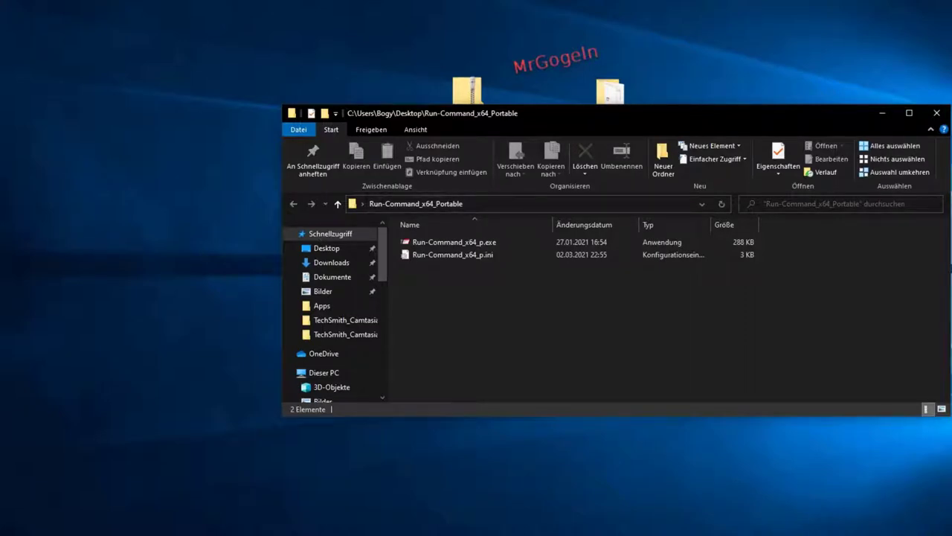
click(430, 246)
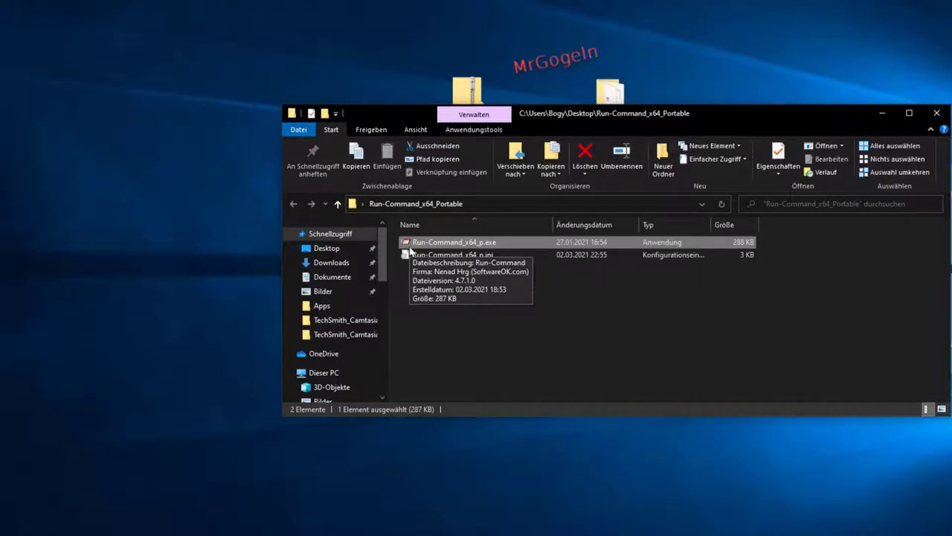
double_click(409, 248)
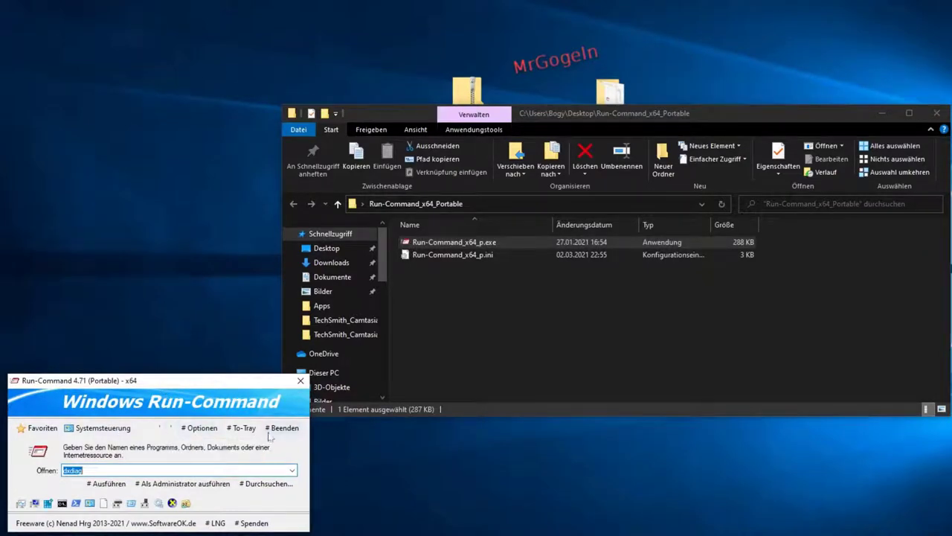
click(244, 428)
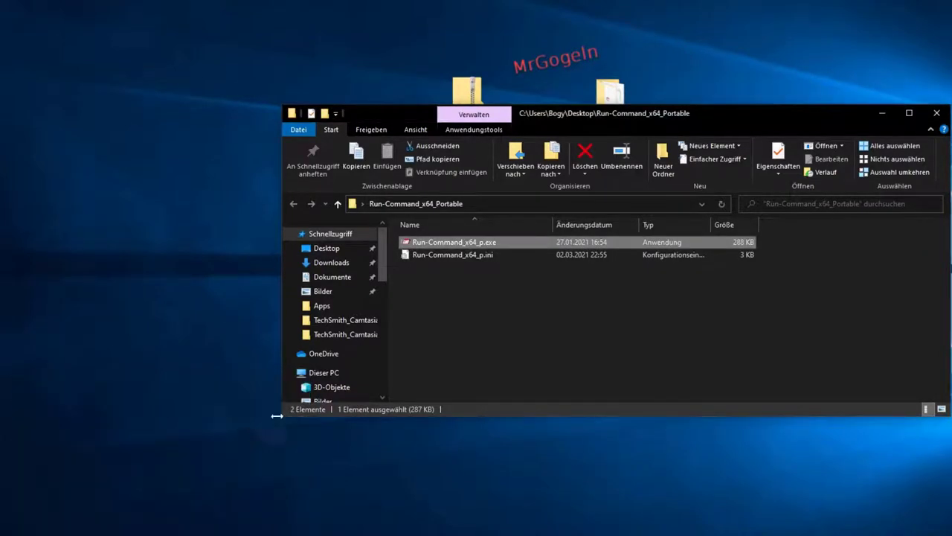
click(937, 113)
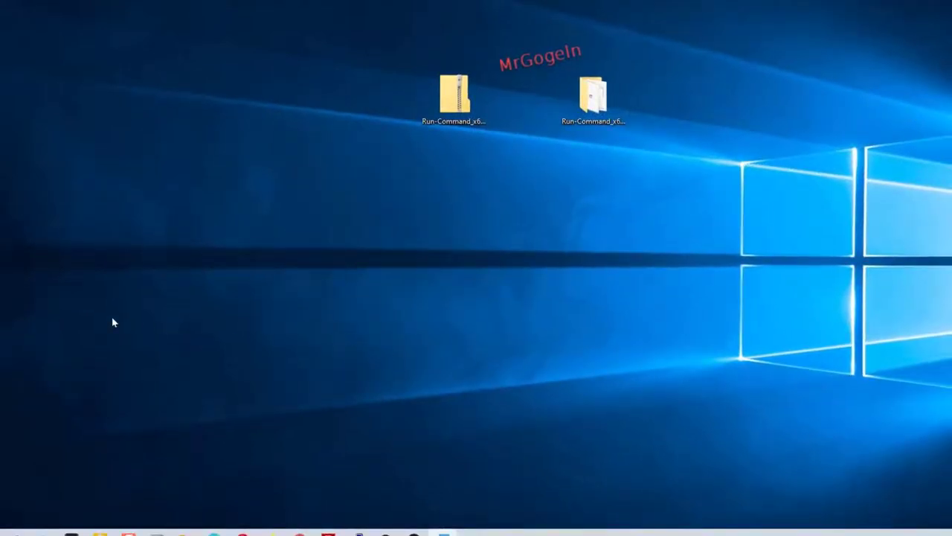
Step: Bring Run-Command back from the tray and move its window just below the two desktop icons
key(super+r)
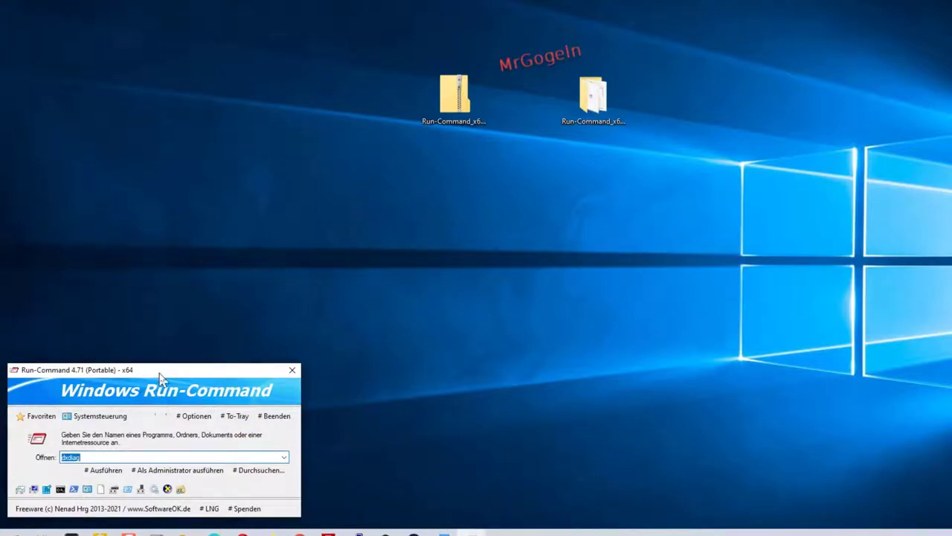
drag(160, 378, 518, 149)
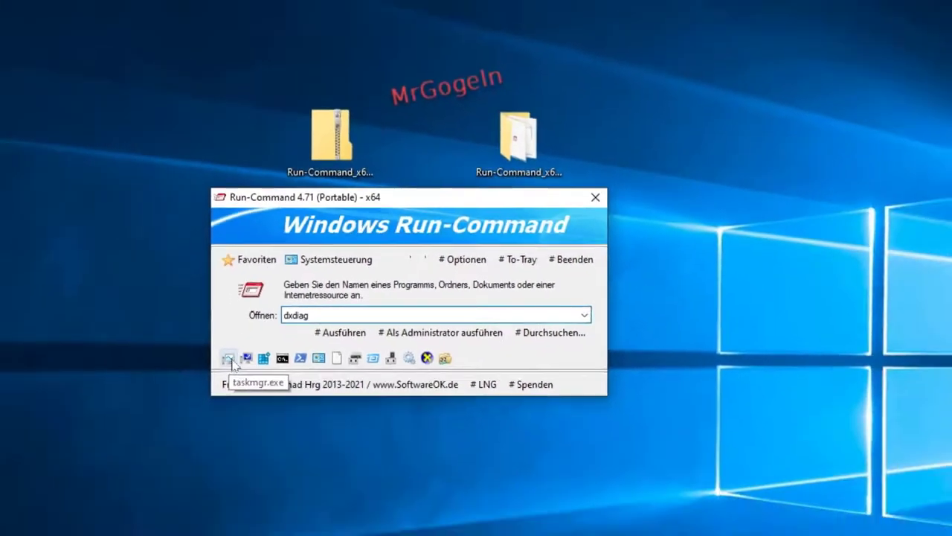
Step: Open Task Manager and System Properties one after the other from Run-Command's shortcuts, closing each one
click(134, 431)
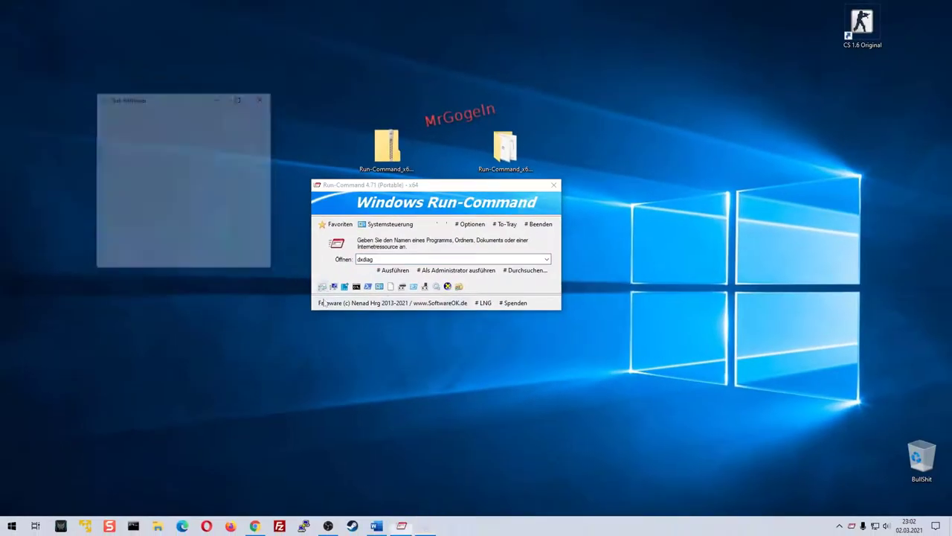
click(266, 100)
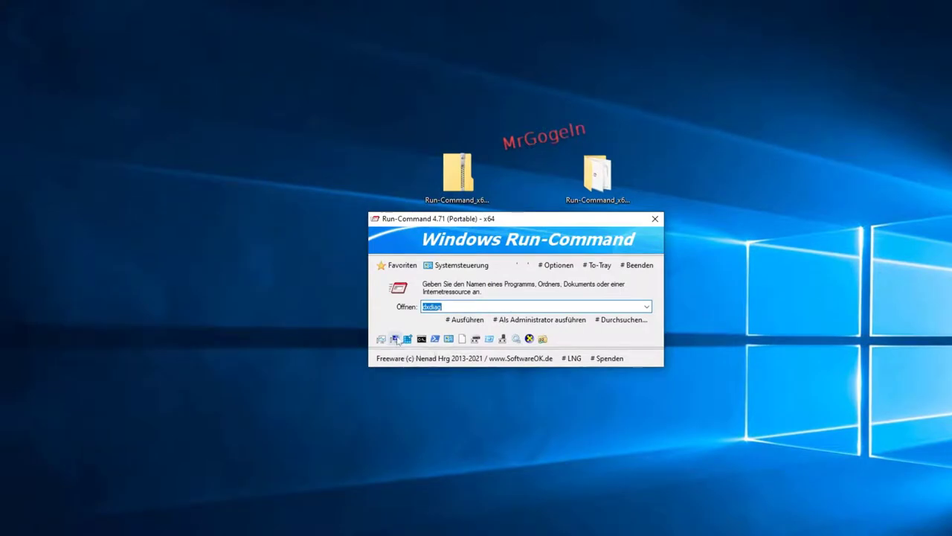
click(395, 339)
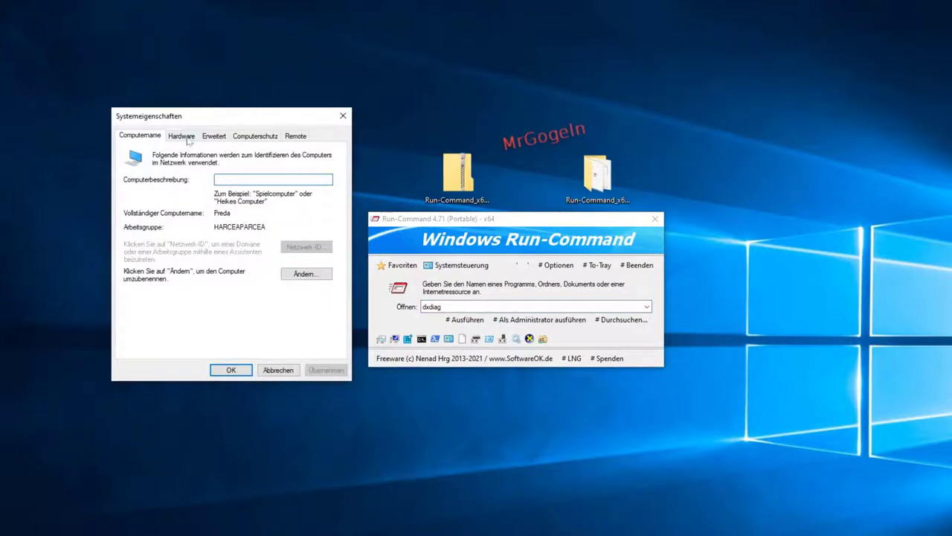
click(343, 115)
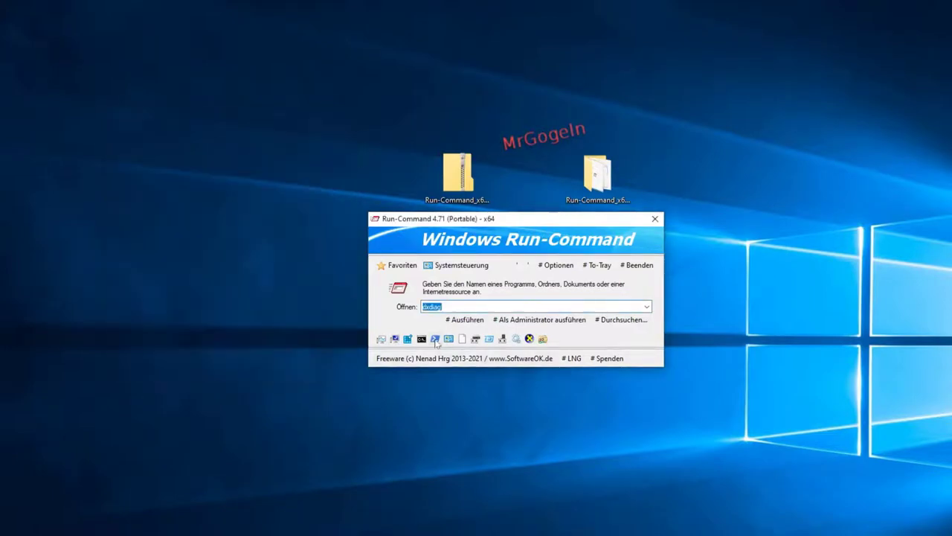
Step: Open the Command Prompt and Windows PowerShell one after the other from Run-Command's shortcuts, closing each one
click(421, 338)
click(686, 130)
click(435, 338)
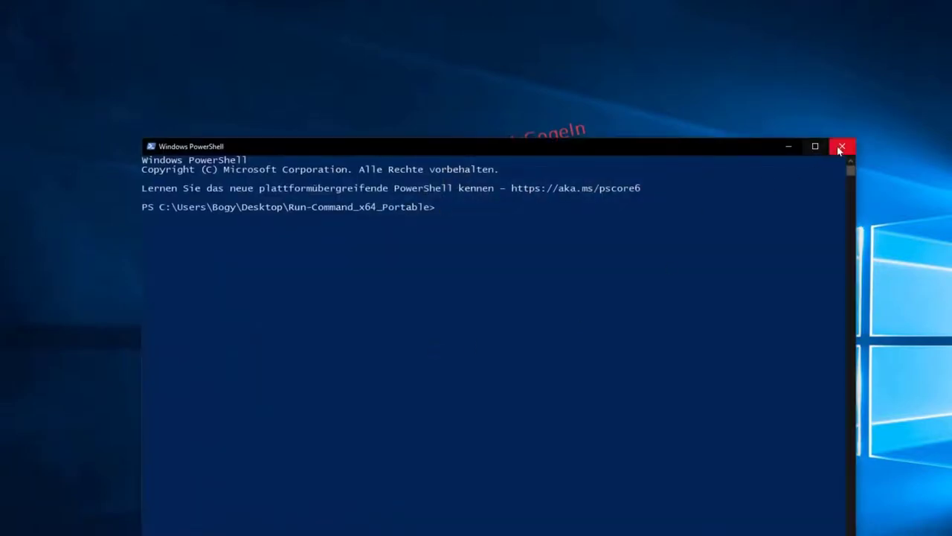
click(841, 147)
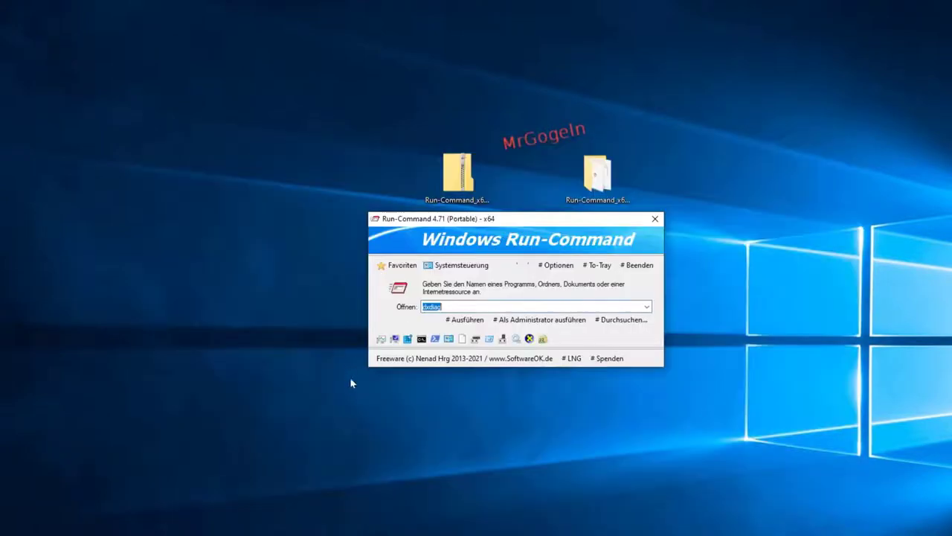
Step: Open and close Computer Management, and launch the Calculator through the standard Run dialog from Run-Command, closing it again
click(457, 338)
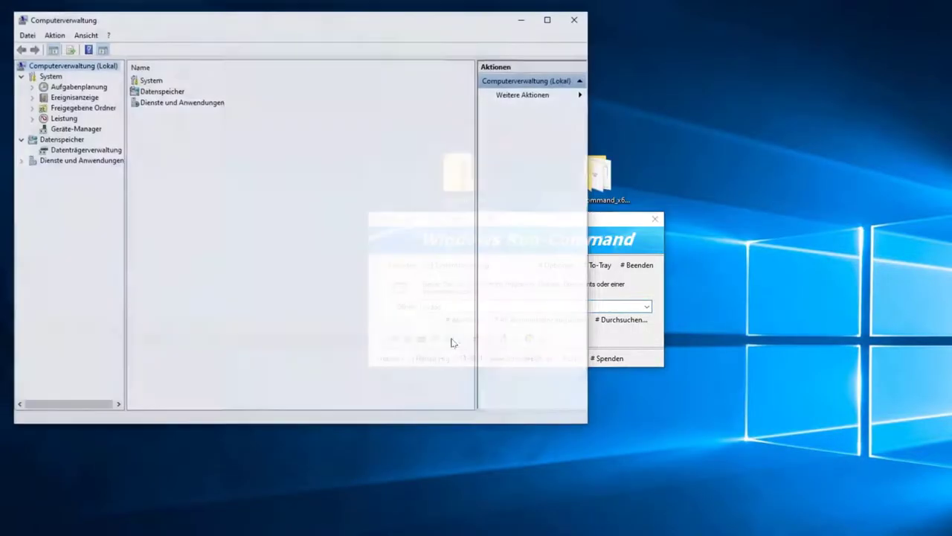
click(576, 19)
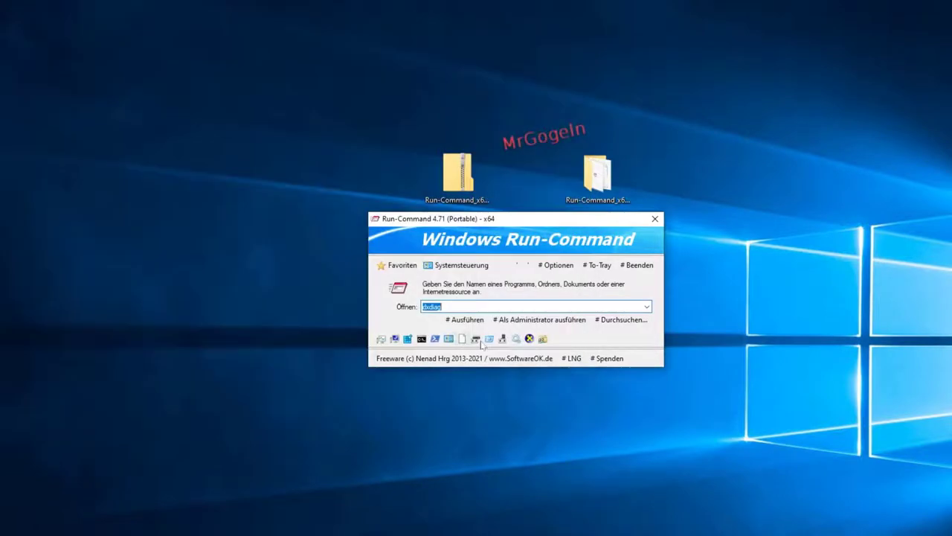
click(489, 339)
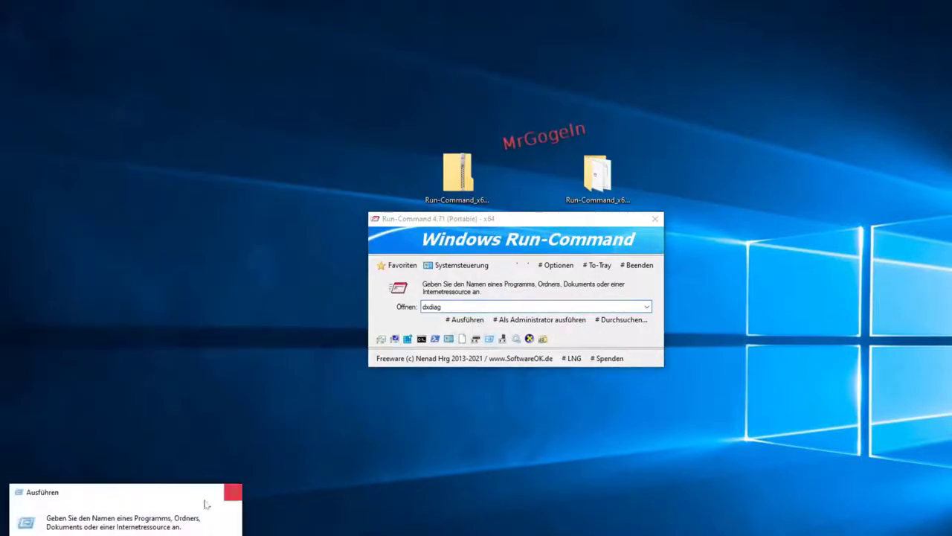
key(Return)
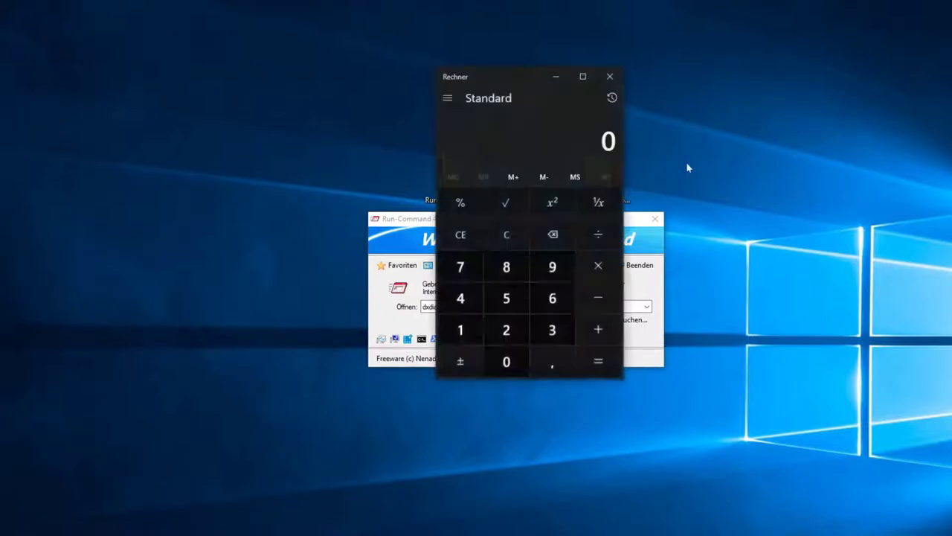
click(608, 74)
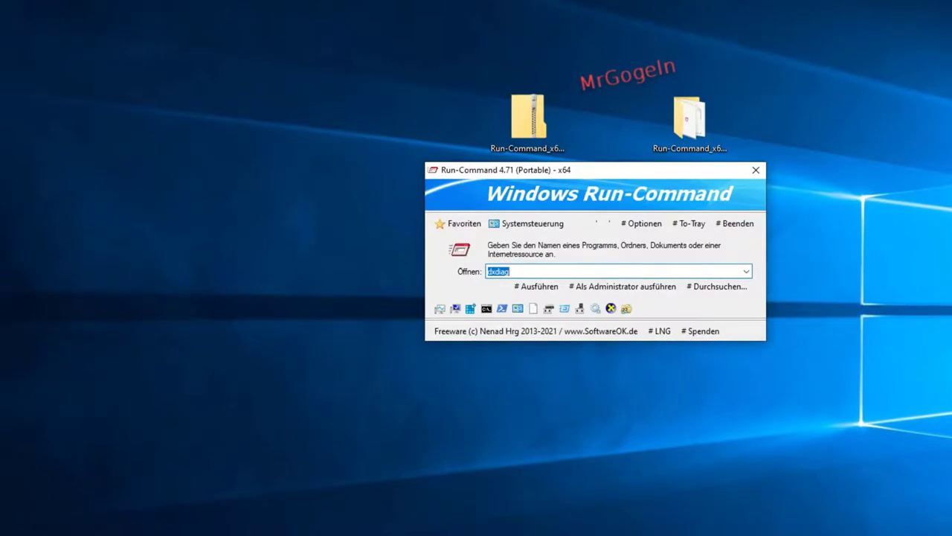
Step: Select cmd from Run-Command's list of recent commands as the program to open
click(442, 307)
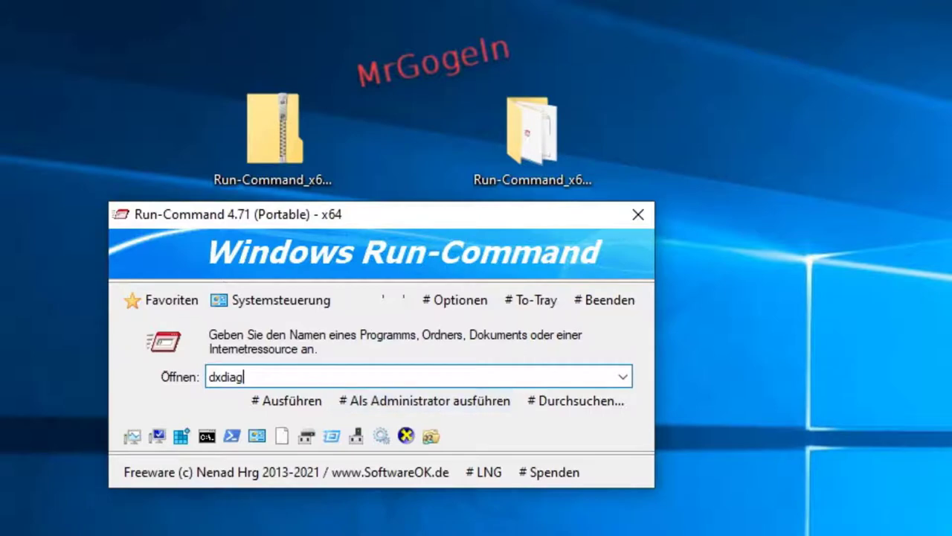
click(627, 380)
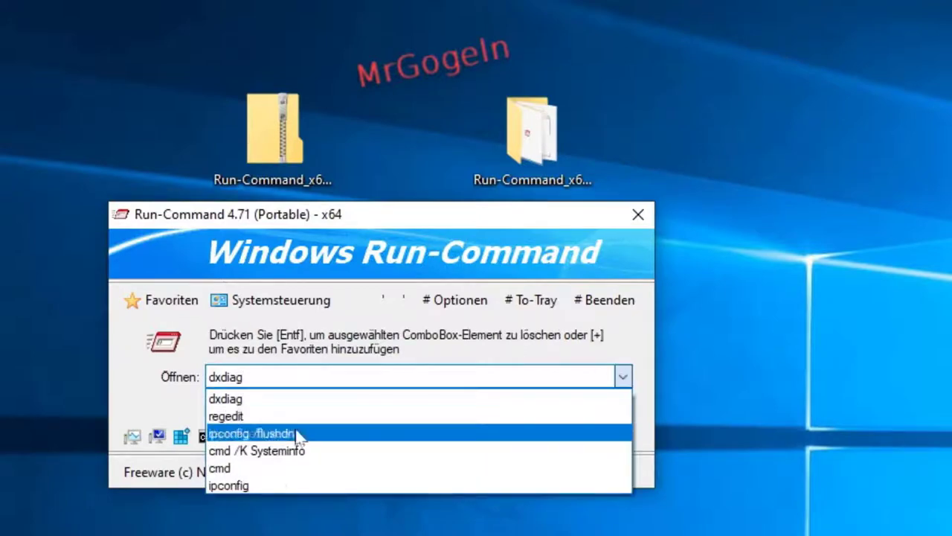
click(253, 470)
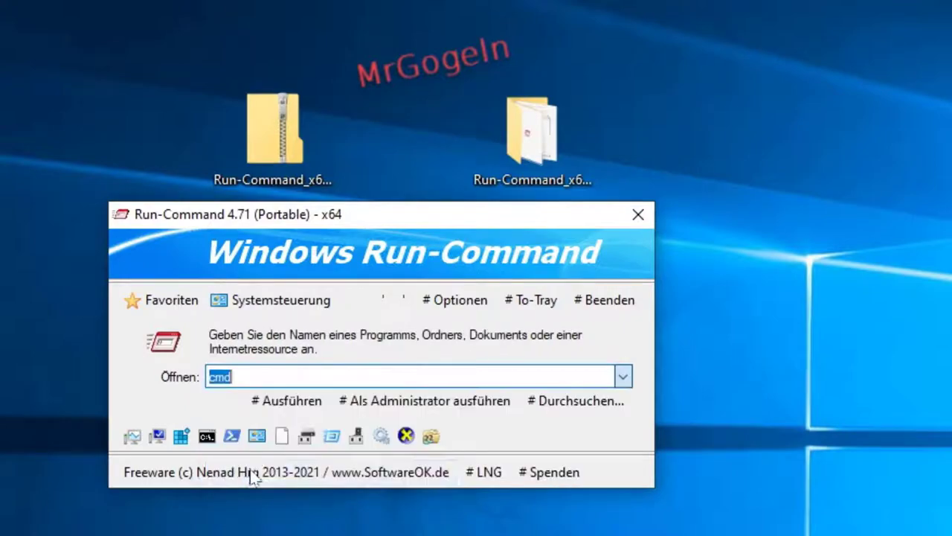
click(395, 401)
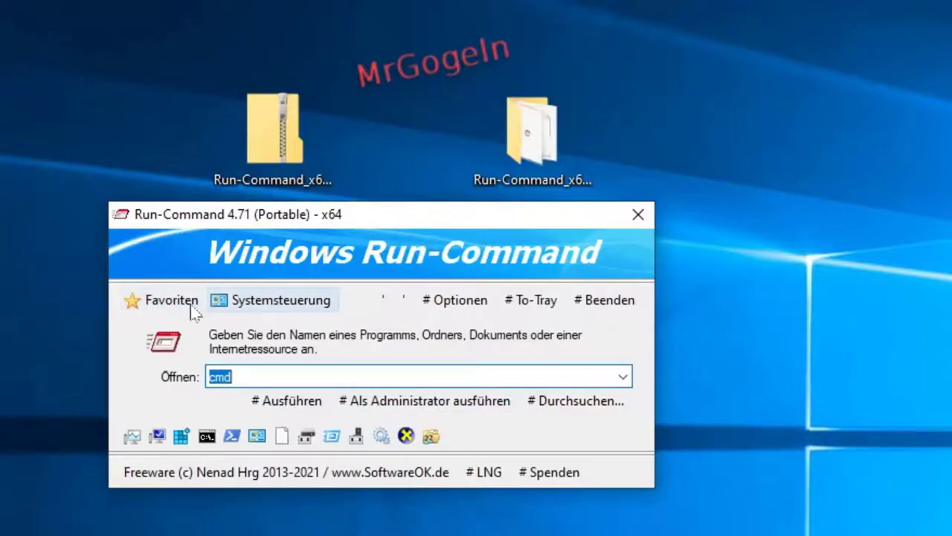
Step: Open Run-Command's favorites manager to view the saved folders and commands, and close it
click(186, 305)
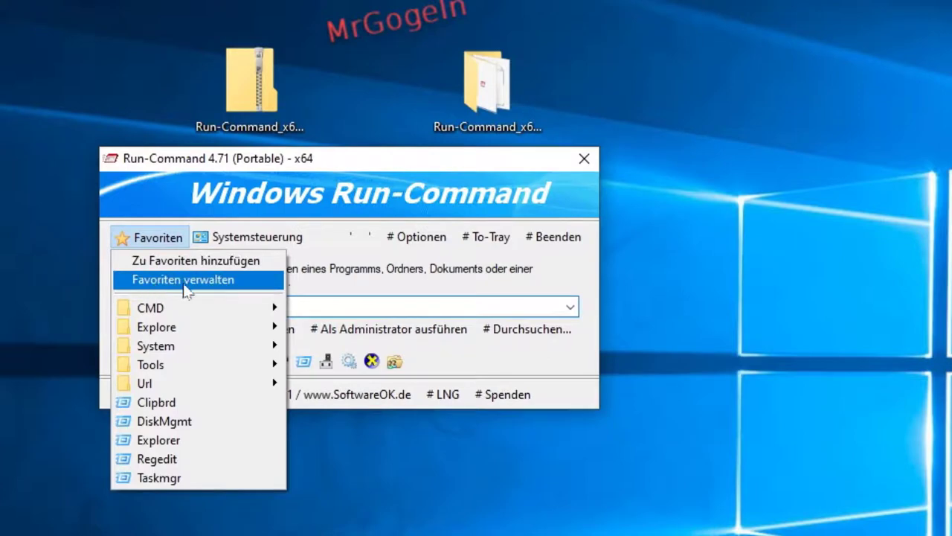
click(185, 281)
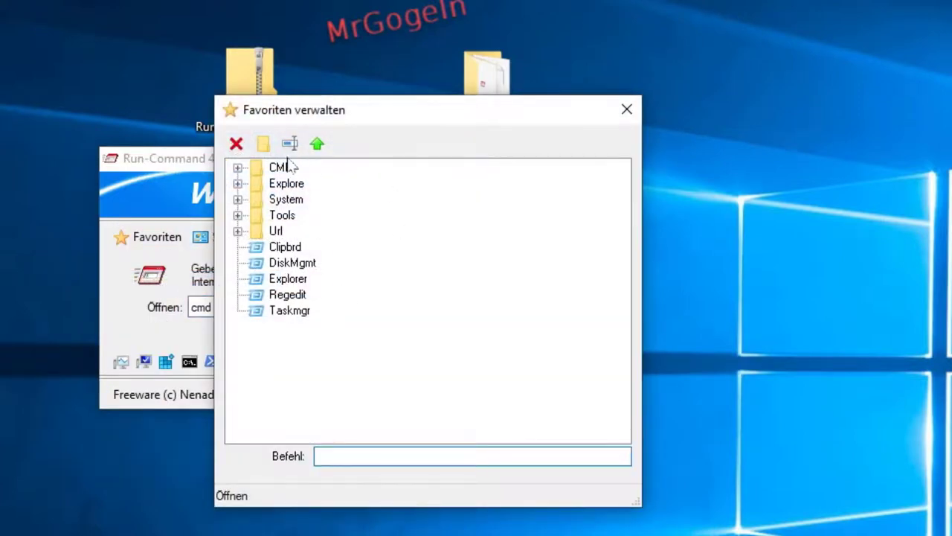
click(626, 109)
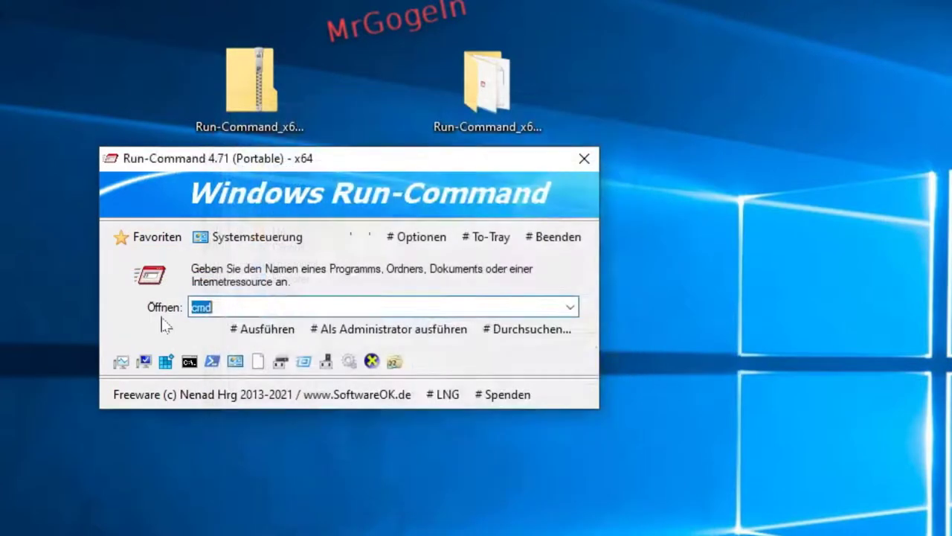
Step: Add the entered cmd command to Run-Command's favorites with the label cmd
click(246, 308)
drag(214, 308, 180, 317)
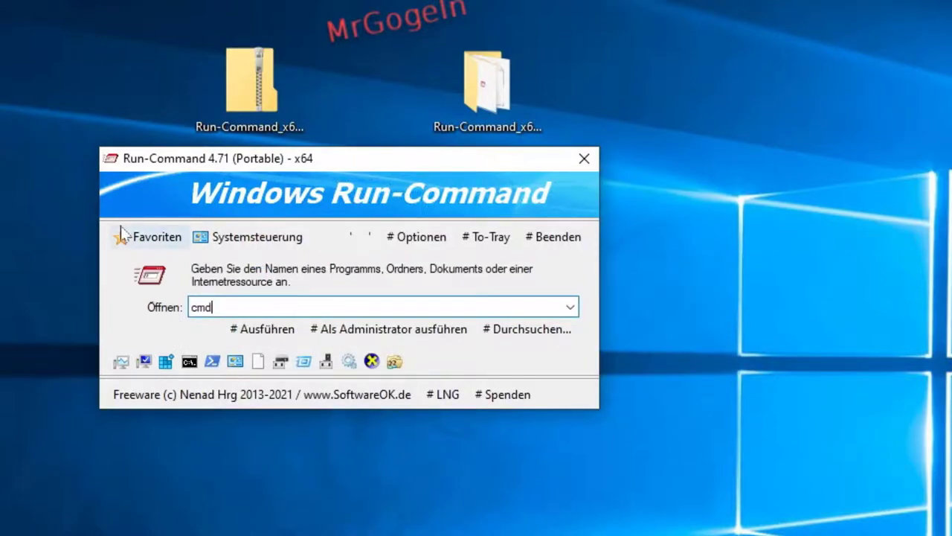
click(167, 237)
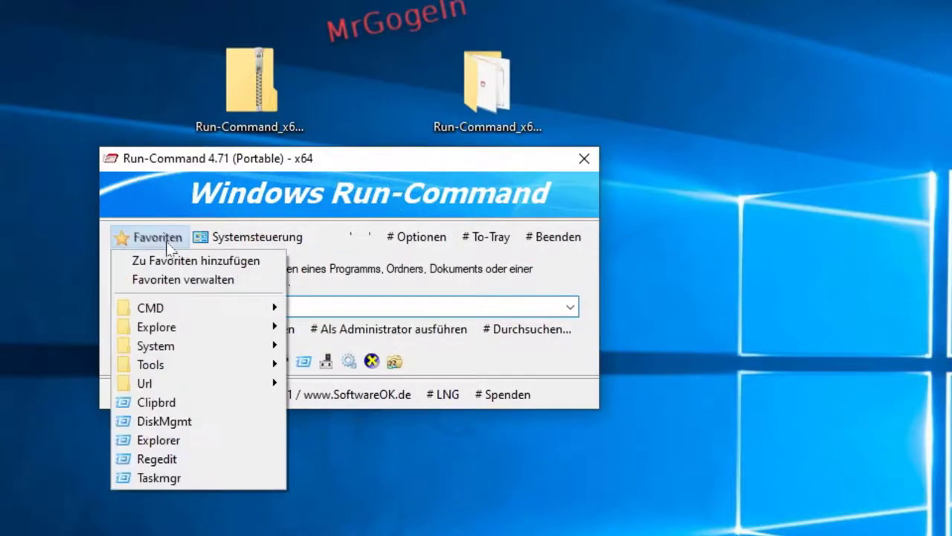
click(188, 259)
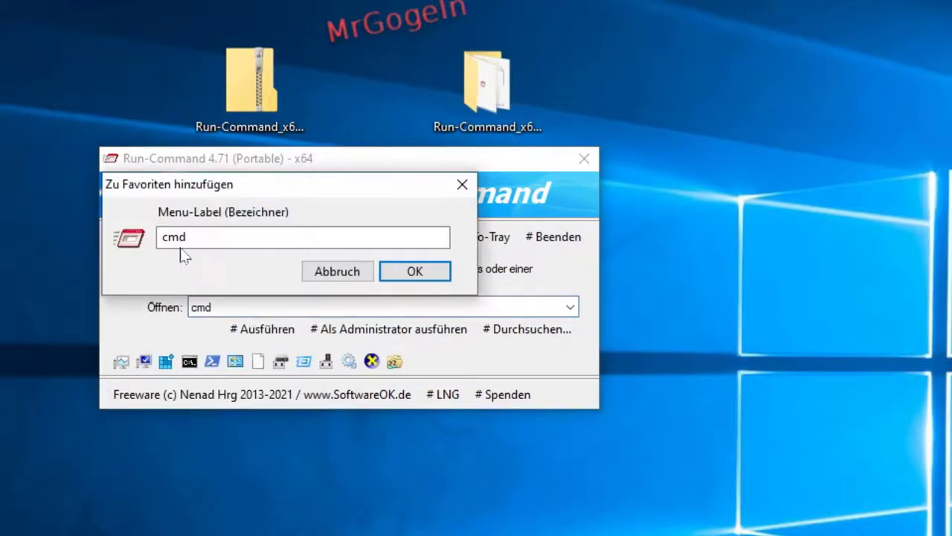
click(383, 272)
Step: Launch the Command Prompt from the cmd favorite in Run-Command and close its window
click(137, 238)
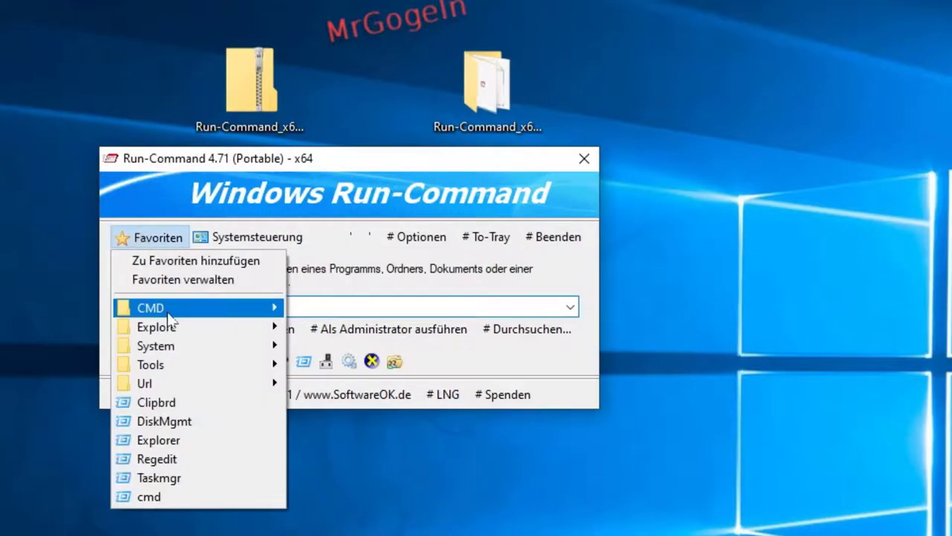
mouse_move(167, 312)
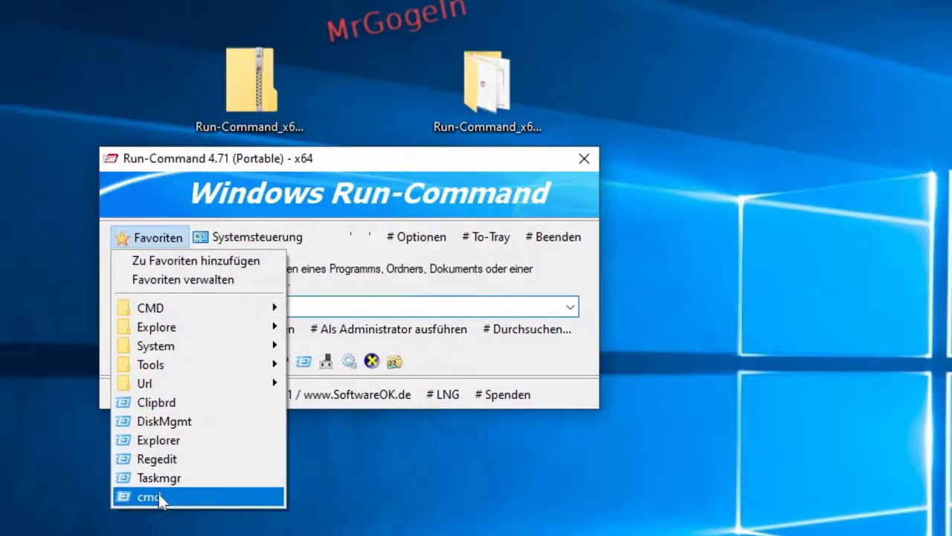
click(158, 495)
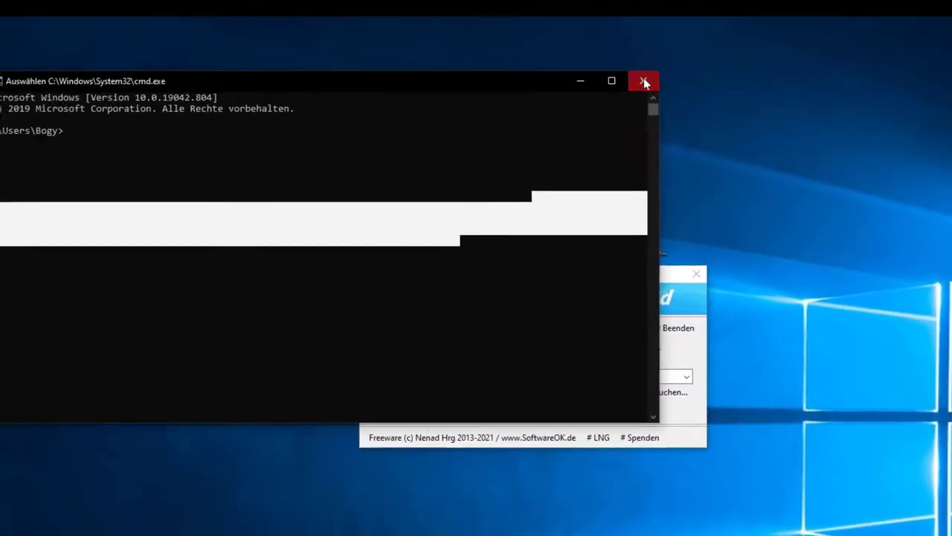
click(644, 80)
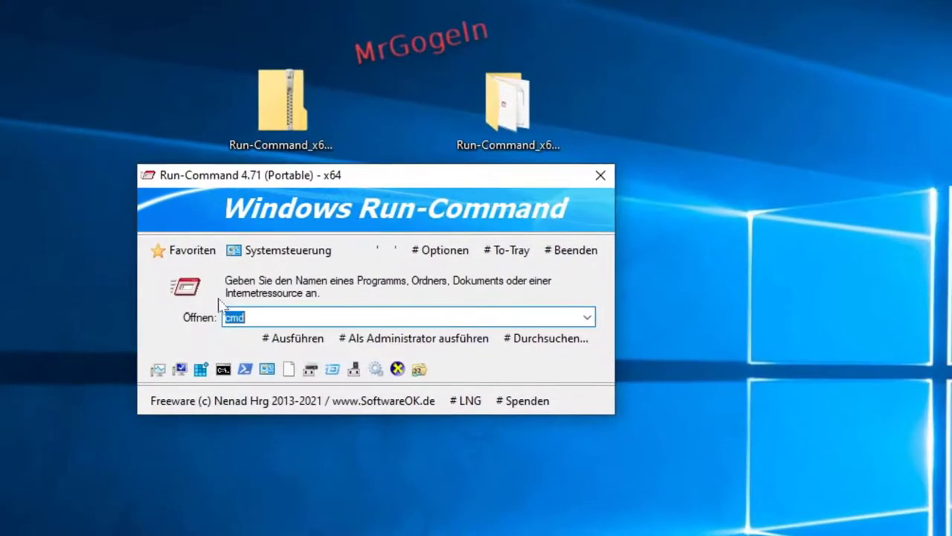
Step: Look through the program folders offered by Run-Command's two unlabeled menus, Acer and Programme
click(377, 253)
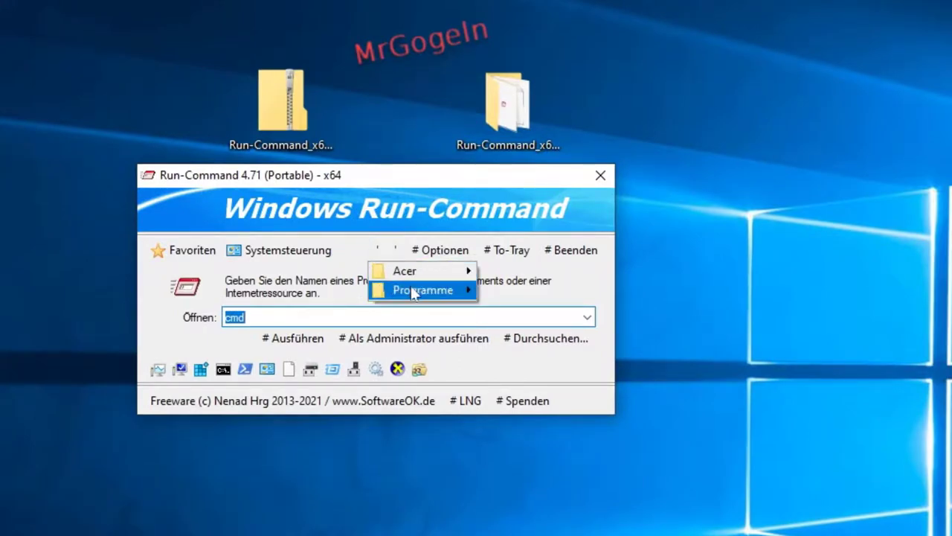
click(395, 253)
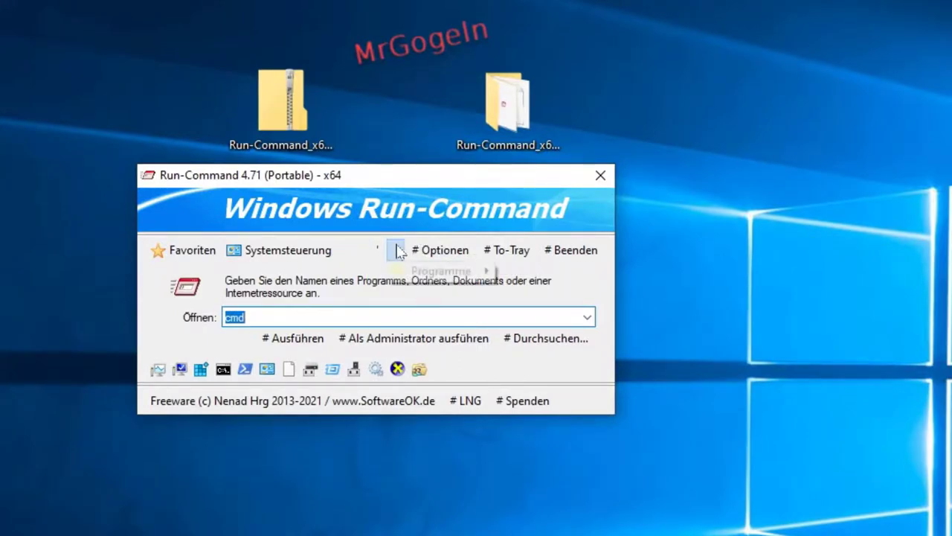
mouse_move(423, 272)
click(445, 251)
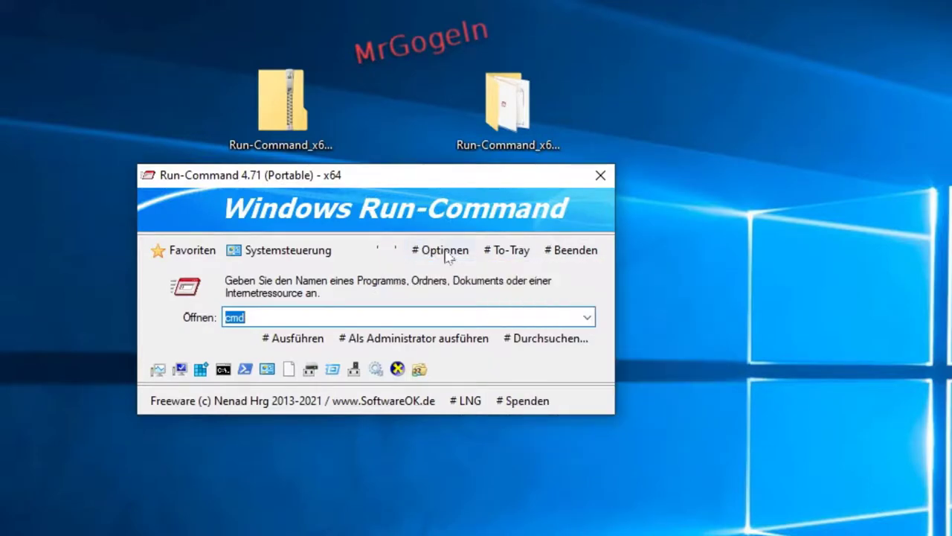
Step: View Run-Command's Hot-Key settings without changing them, and examine its remaining options, including the hide-on-execution and Run-Command submenus
click(451, 249)
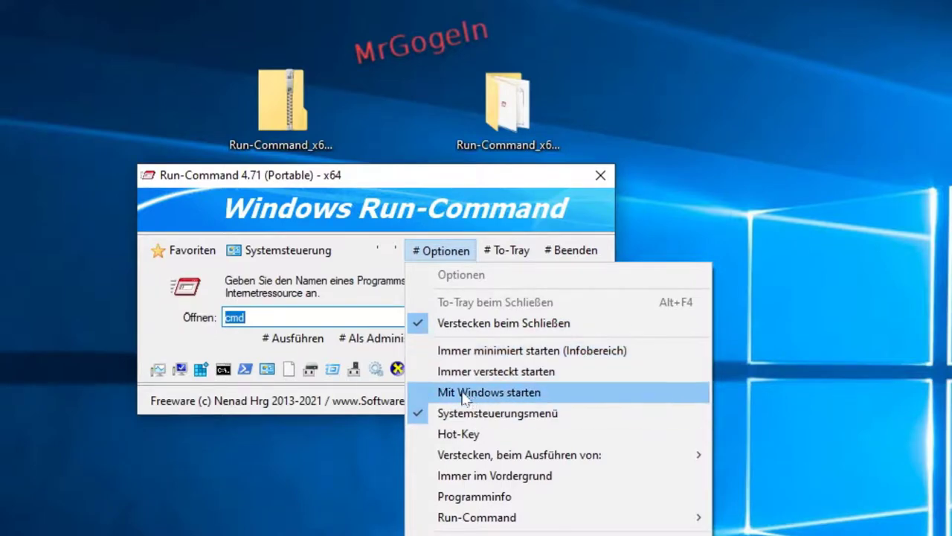
click(487, 433)
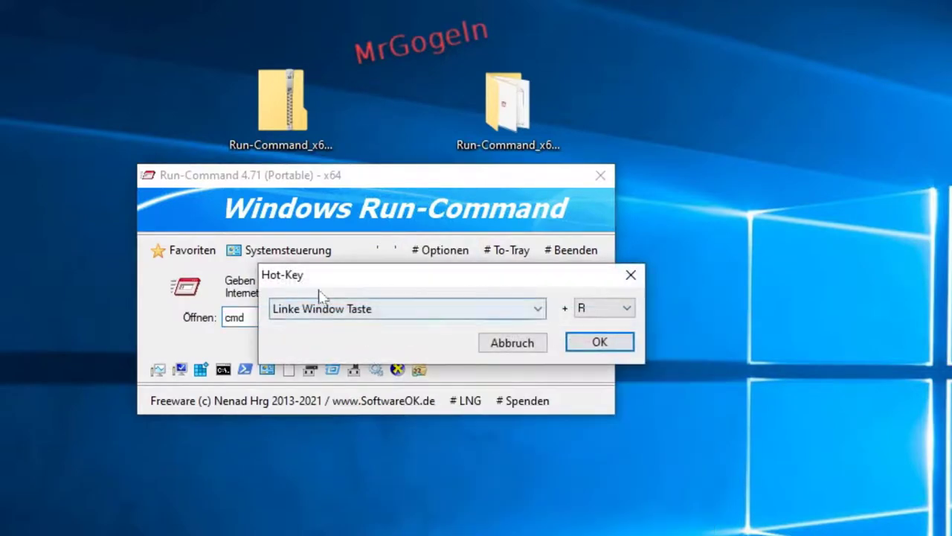
click(629, 273)
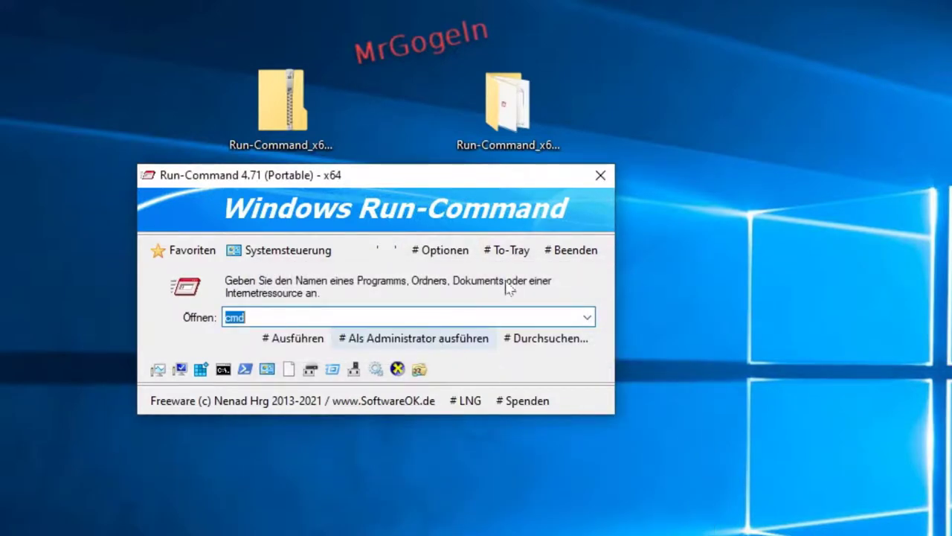
click(441, 251)
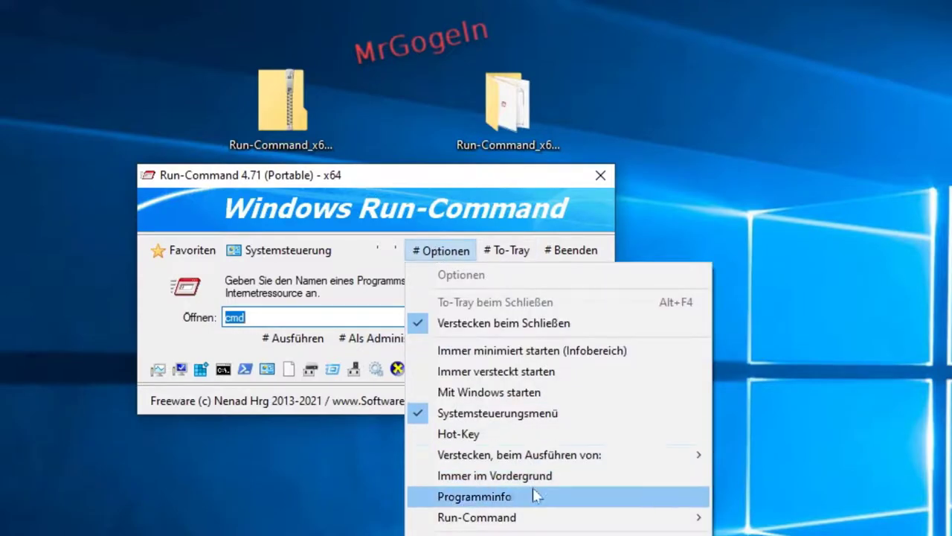
mouse_move(515, 461)
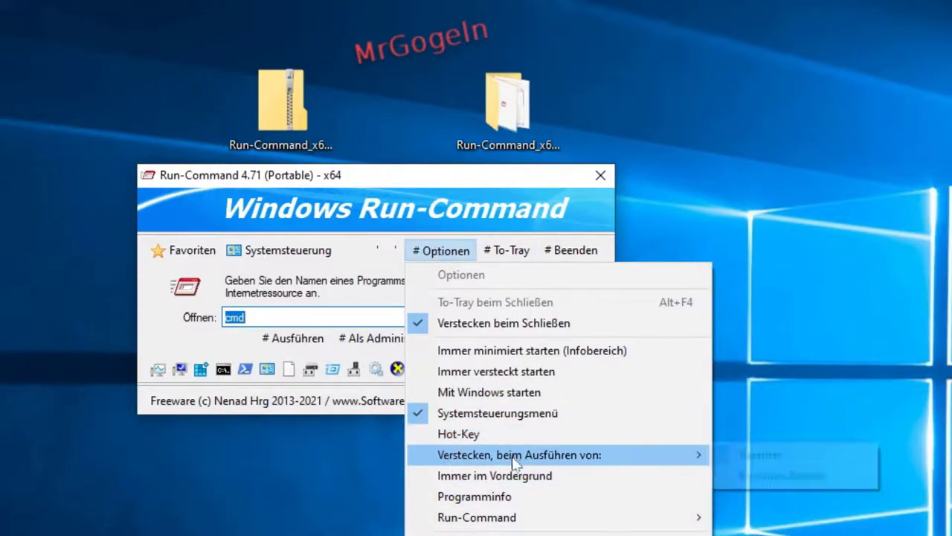
mouse_move(493, 520)
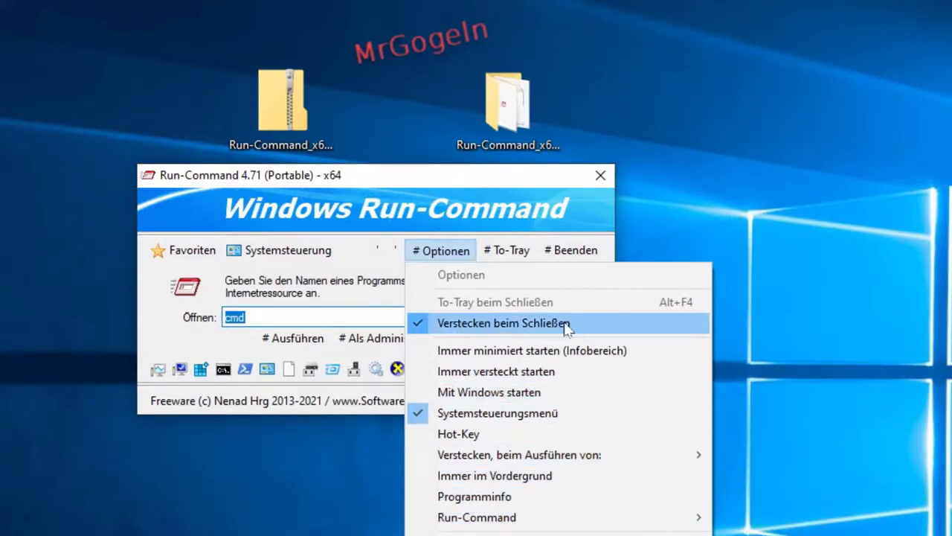
Step: Send Run-Command to the system tray, view the favorites in its tray menu, and restore the window
click(511, 253)
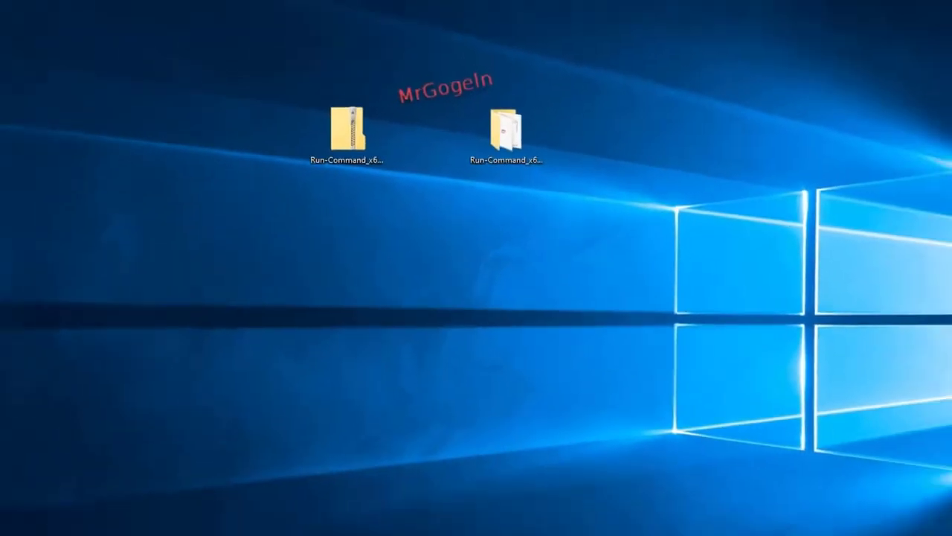
click(845, 520)
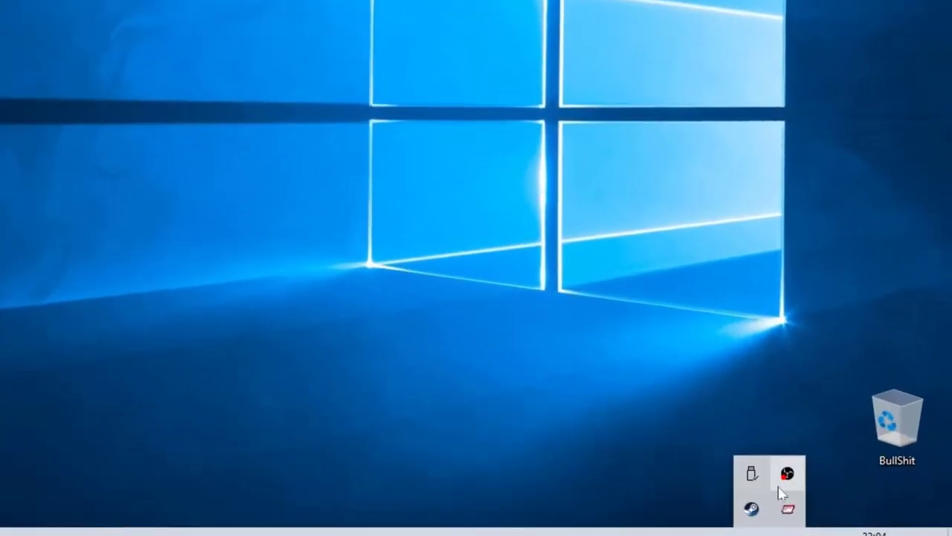
click(808, 510)
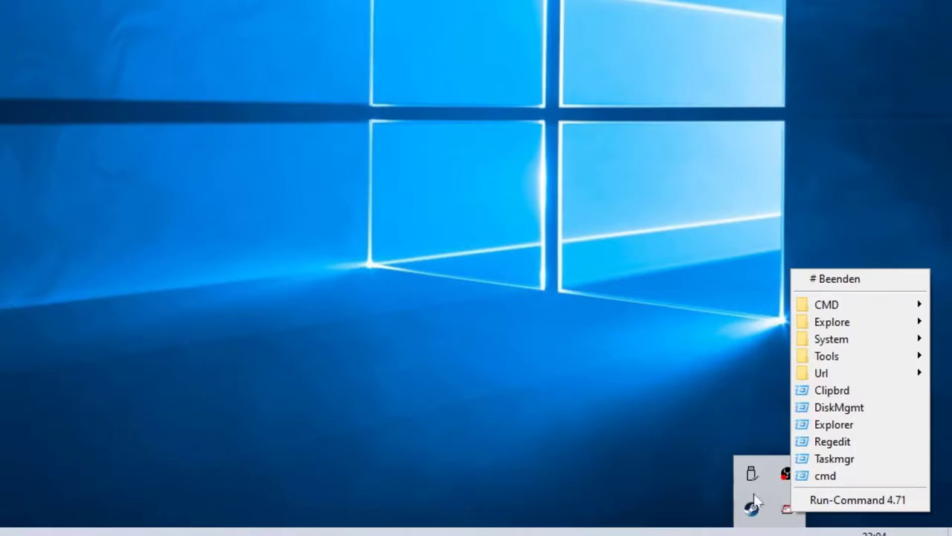
click(796, 502)
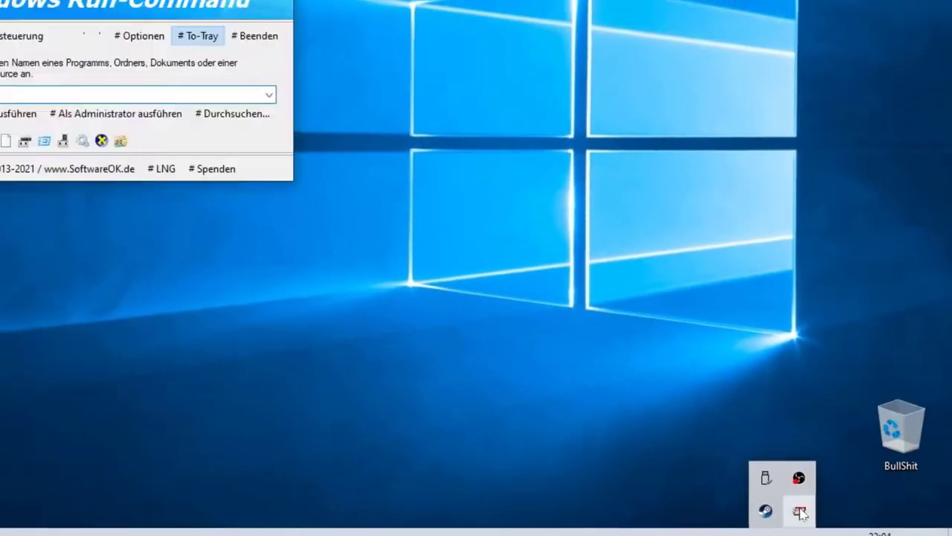
click(800, 512)
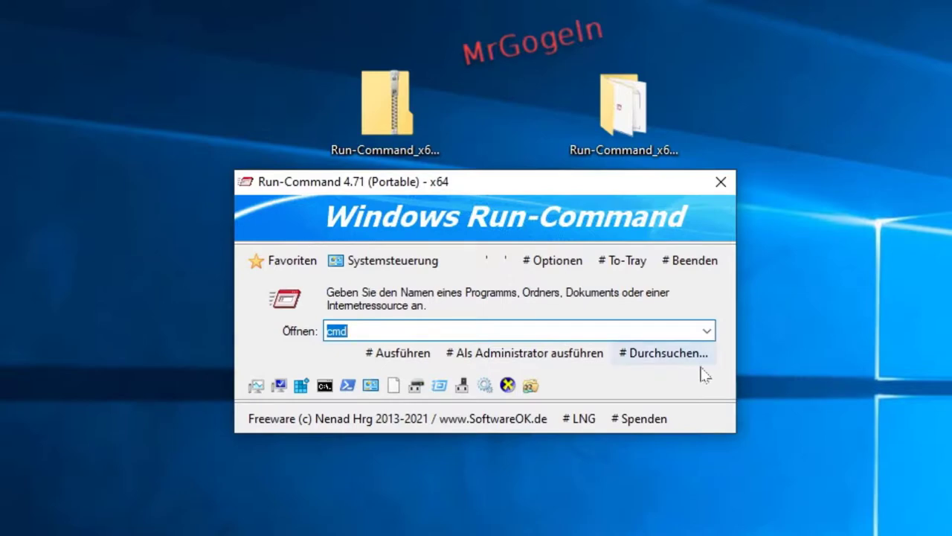
Step: Select cmd from the recent commands, and open the Windows Services console (Dienste) from Run-Command, closing it again
click(706, 330)
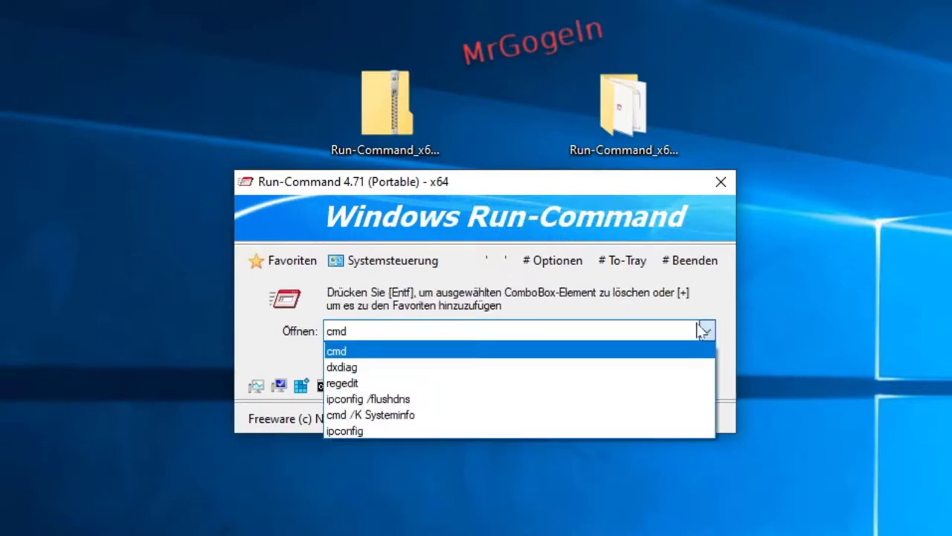
click(383, 350)
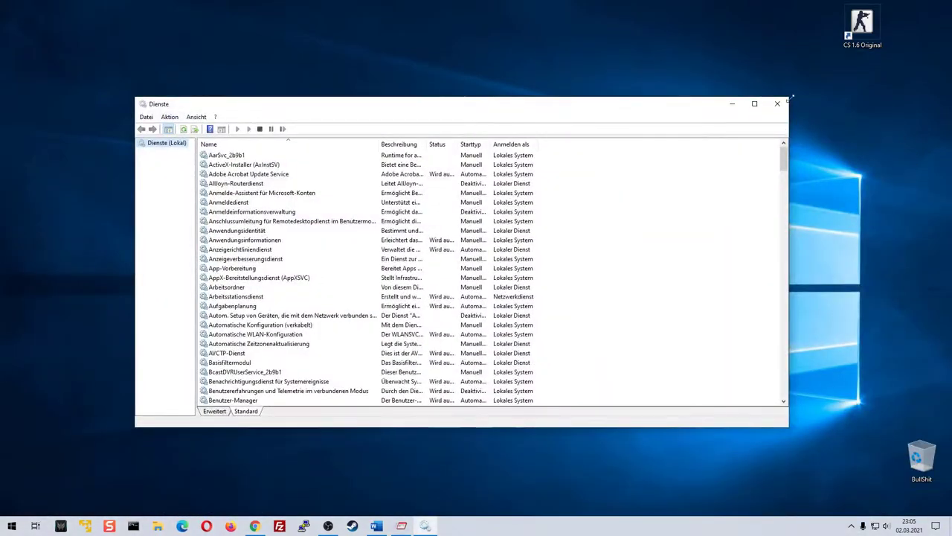
click(778, 103)
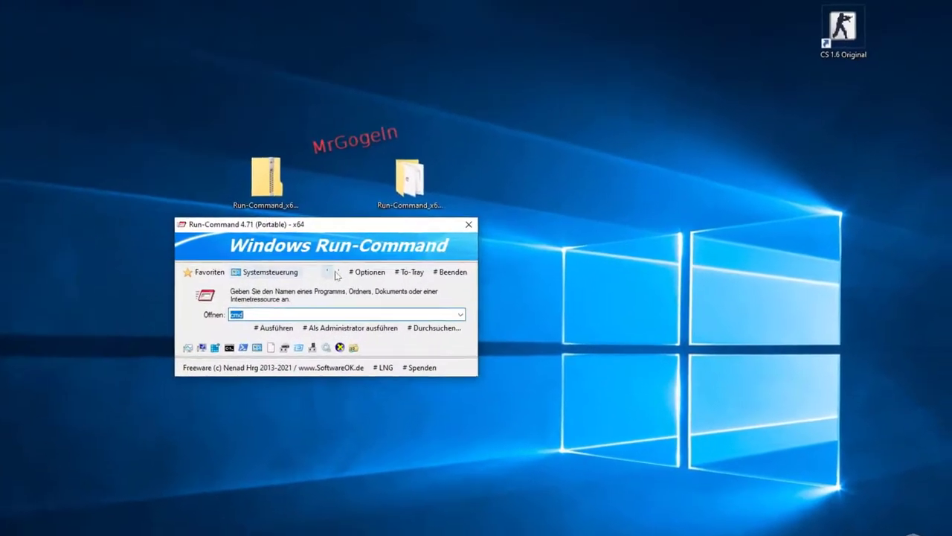
Step: Turn the Systemsteuerungsmenü option off and back on in Run-Command's options
click(470, 224)
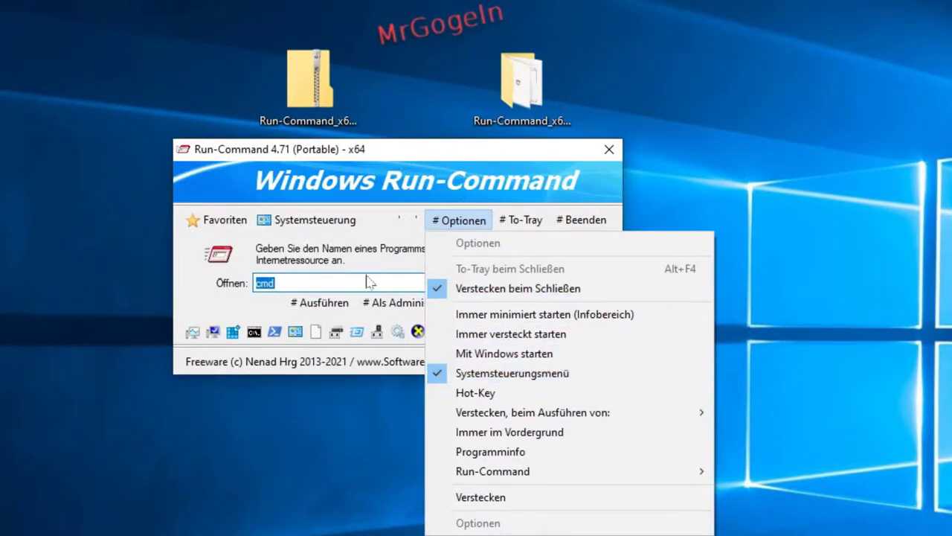
click(522, 374)
click(461, 220)
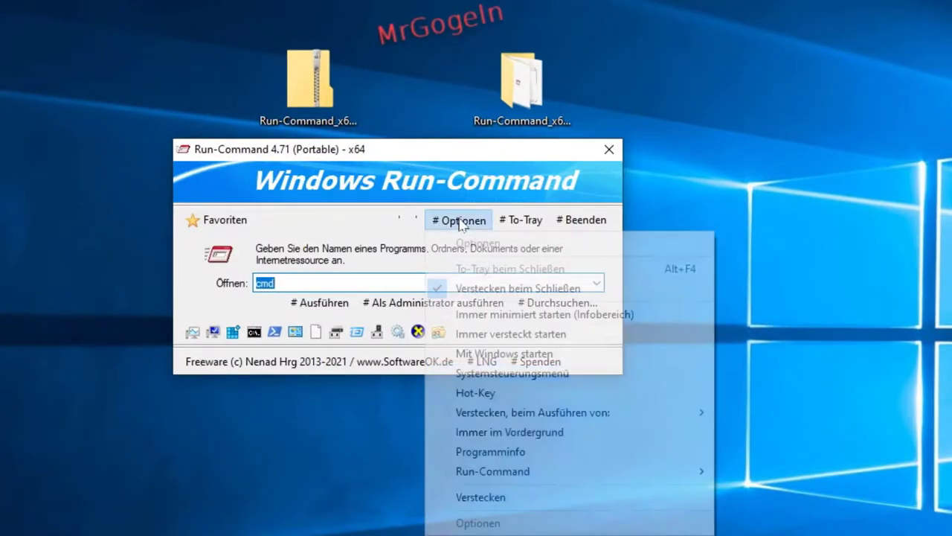
click(516, 374)
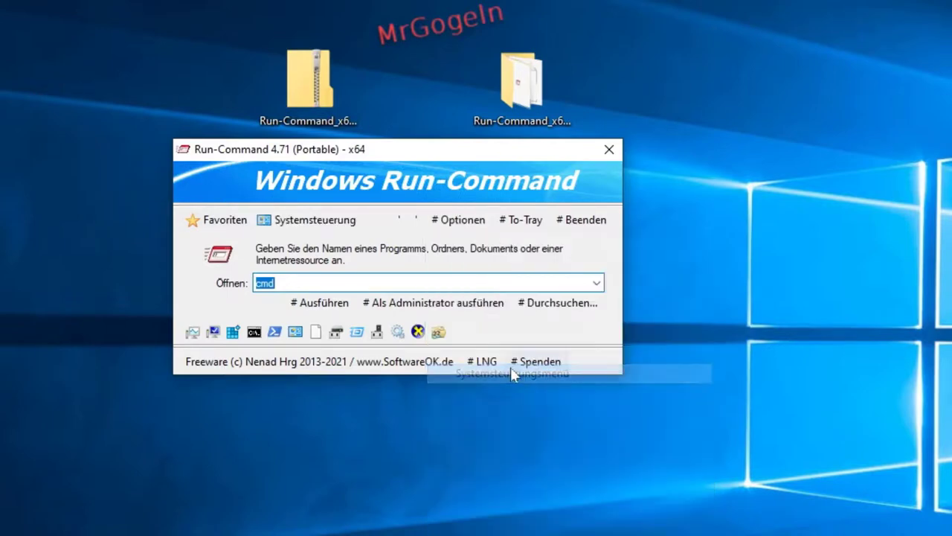
Step: View the list of Control Panel items offered by Run-Command's Systemsteuerung entry and close it
click(308, 224)
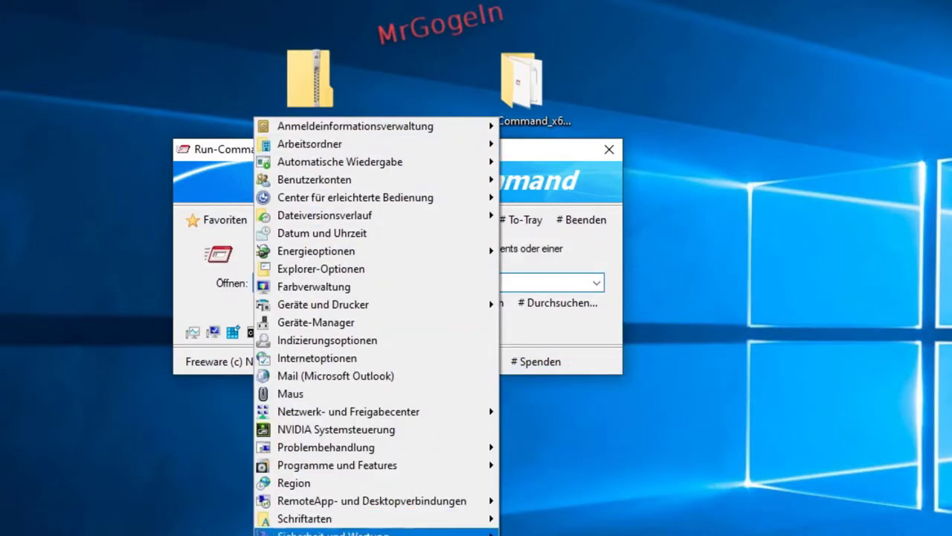
click(555, 164)
drag(476, 156, 630, 256)
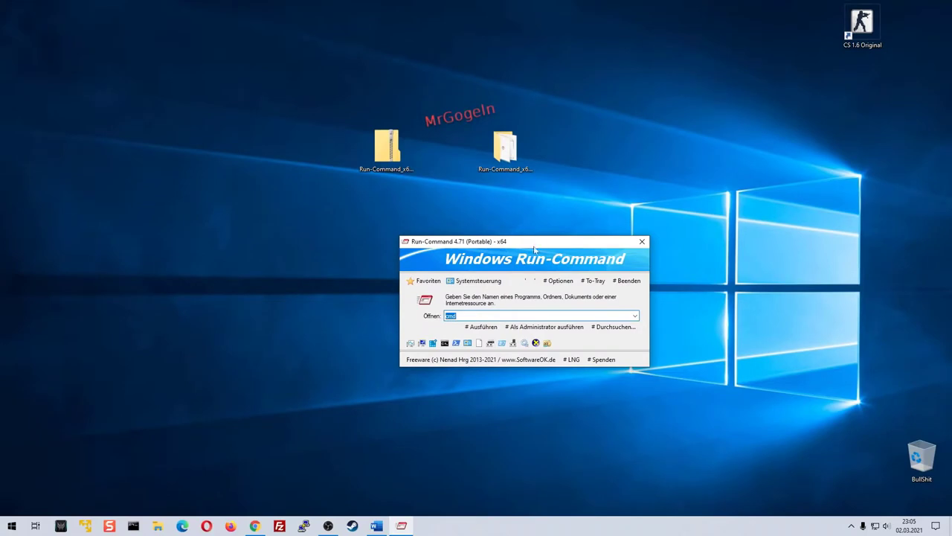
drag(534, 246, 183, 132)
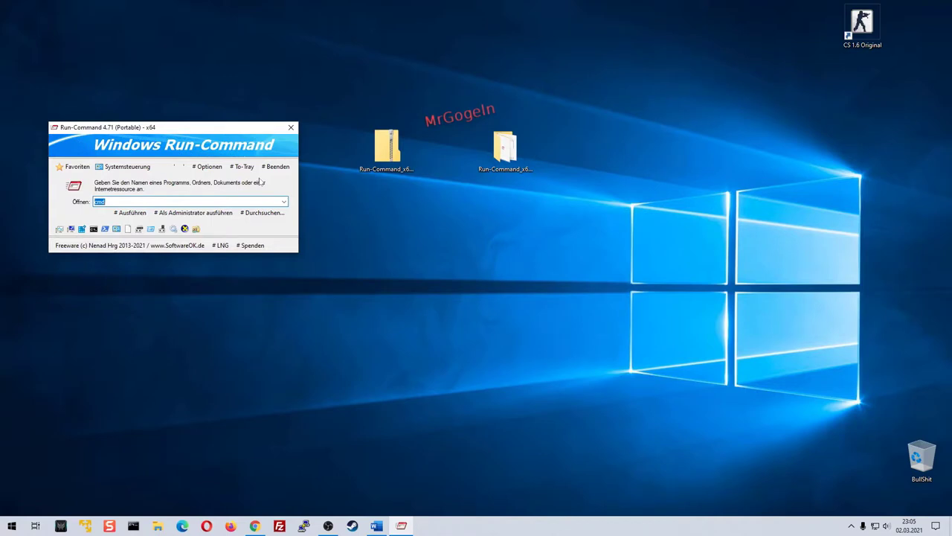
drag(225, 130, 511, 259)
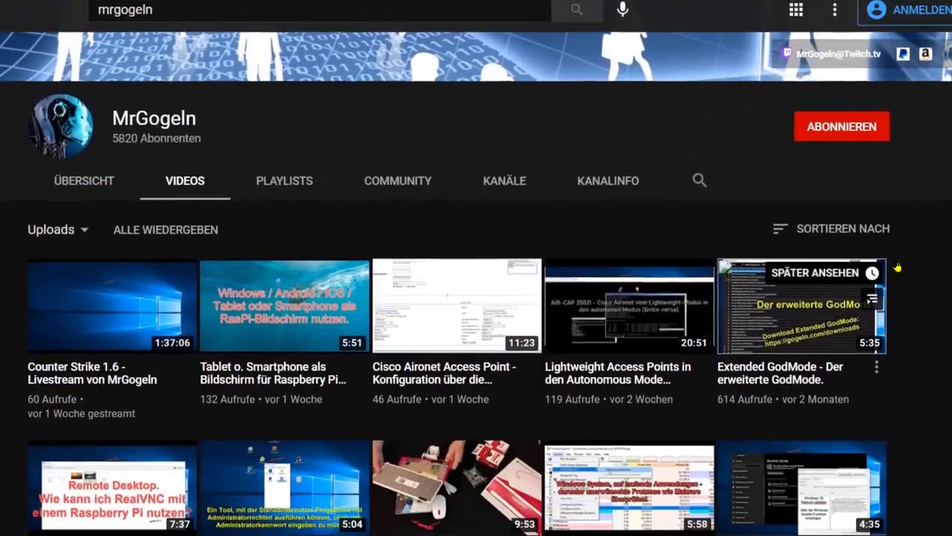
scroll(896, 261, up, 1)
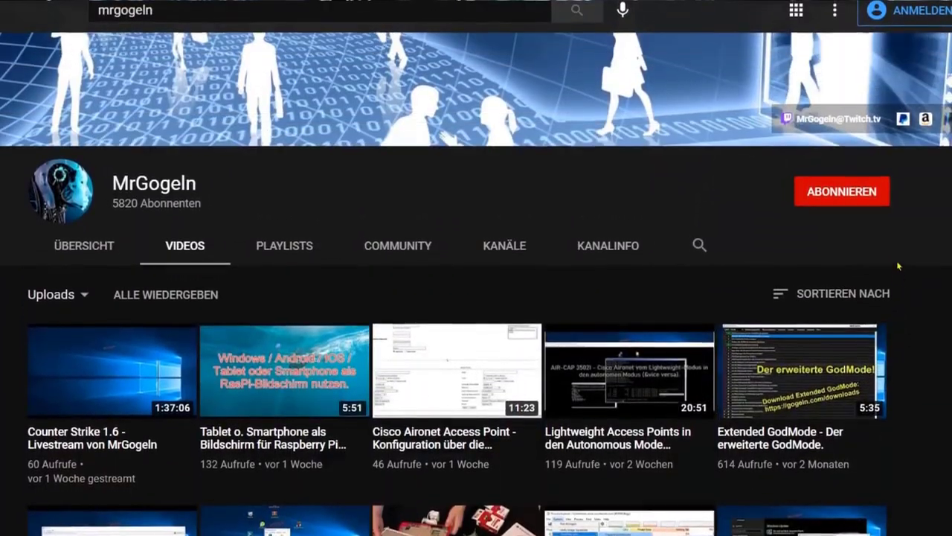